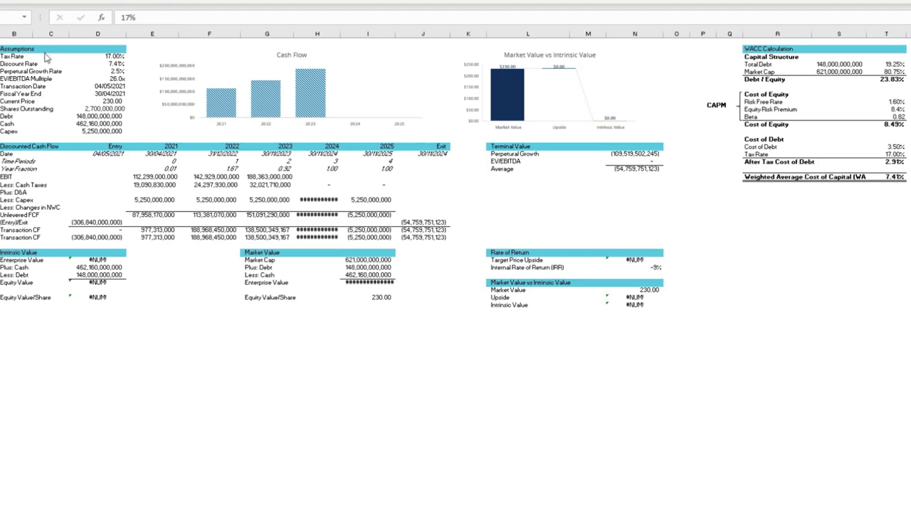
# Step: Trace the dependents of the Tax Rate assumption, then remove the arrows
pyautogui.click(114, 55)
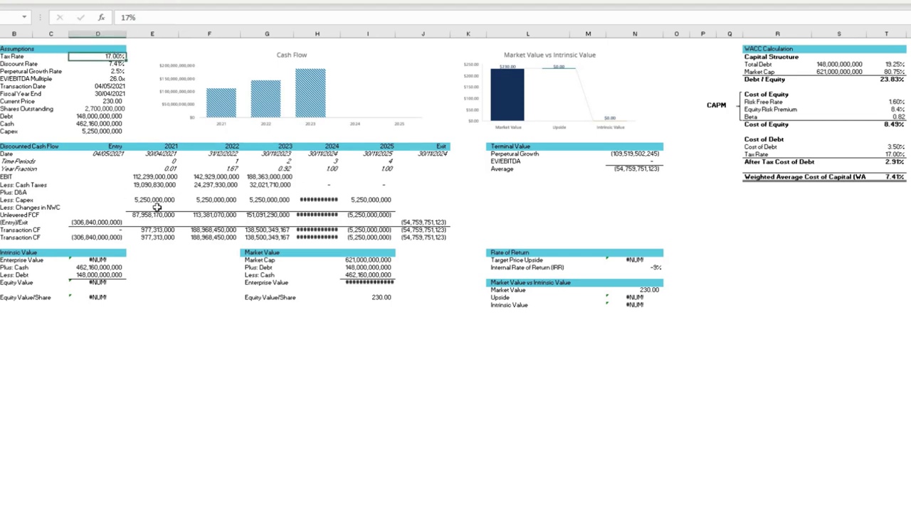
pyautogui.click(149, 2)
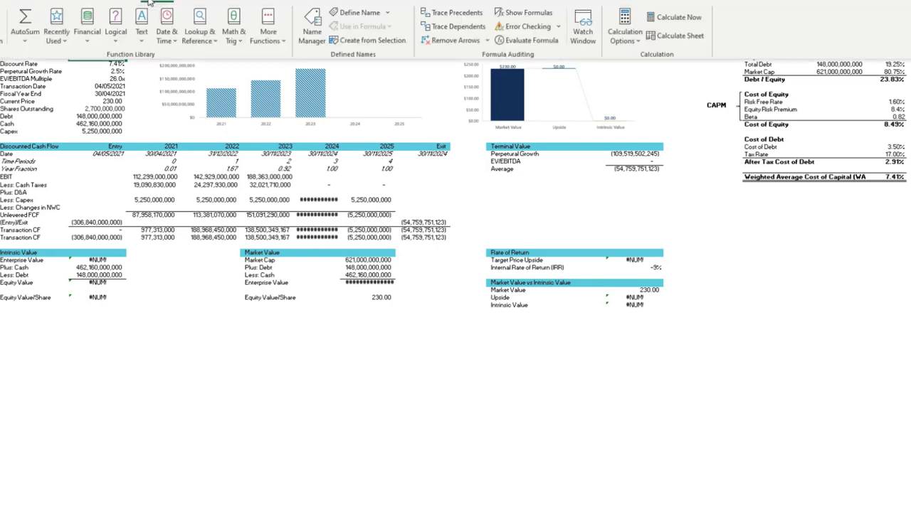
pyautogui.click(448, 33)
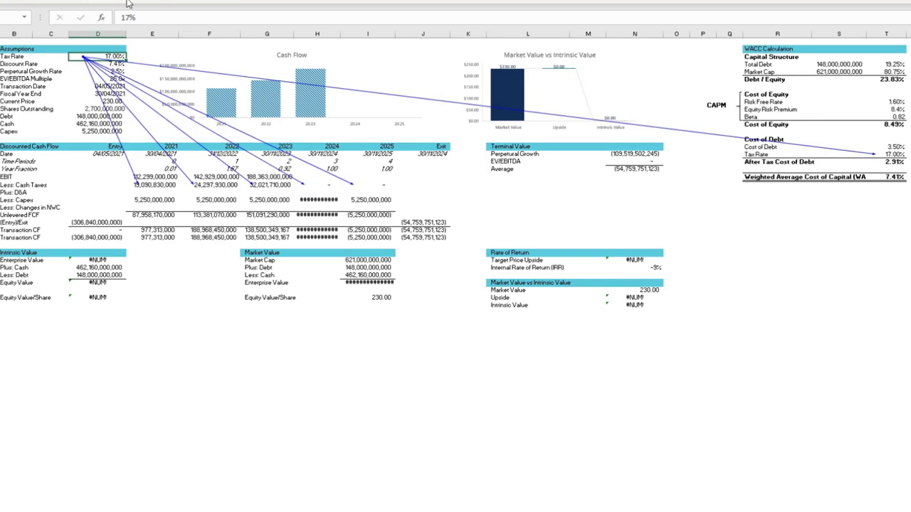
pyautogui.click(152, 4)
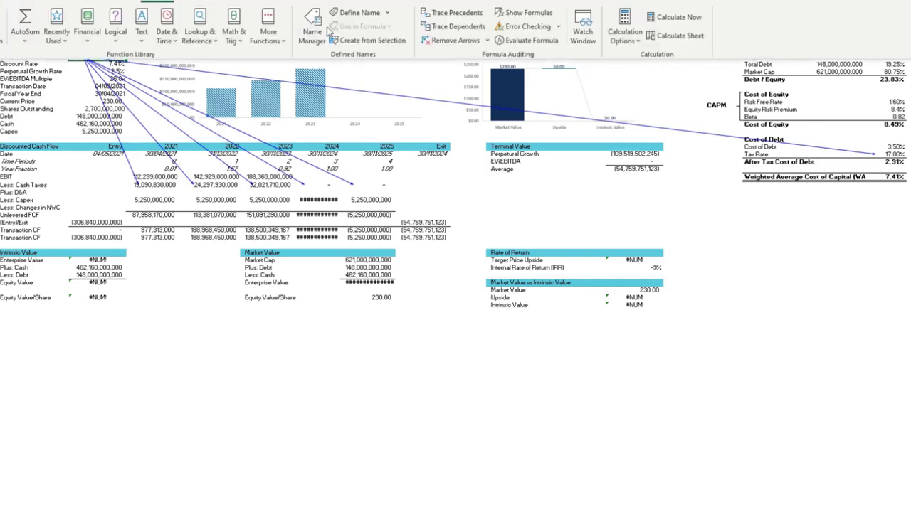
pyautogui.click(448, 40)
# Step: Trace the dependents of the Discount Rate assumption and clear the tracing arrows
pyautogui.click(110, 65)
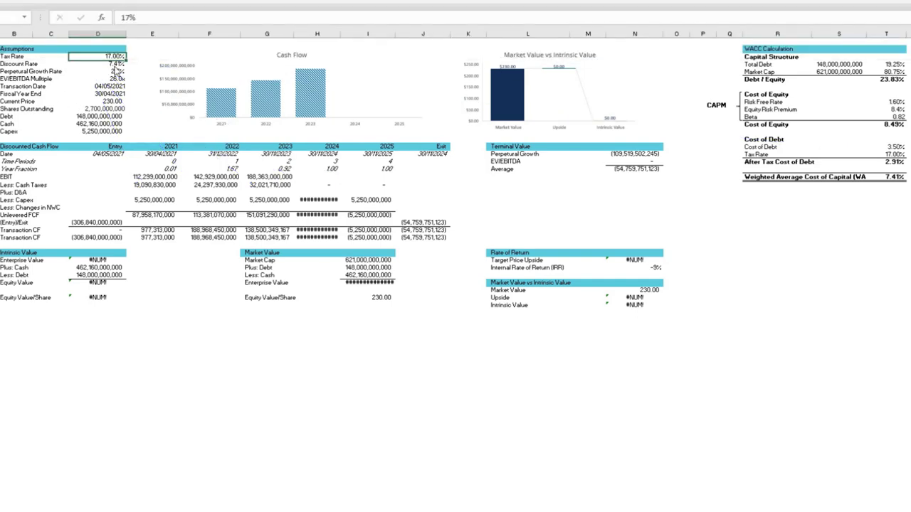
pyautogui.click(111, 64)
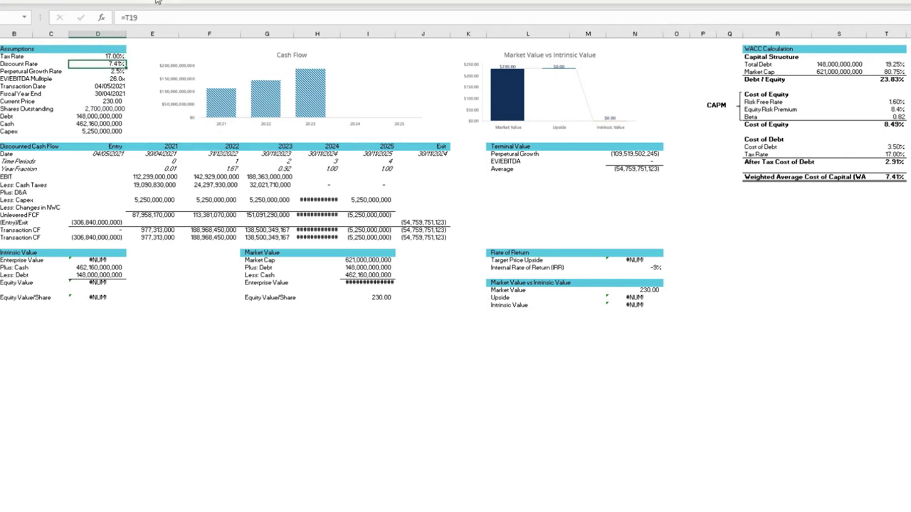
pyautogui.hotkey('alt', 'm')
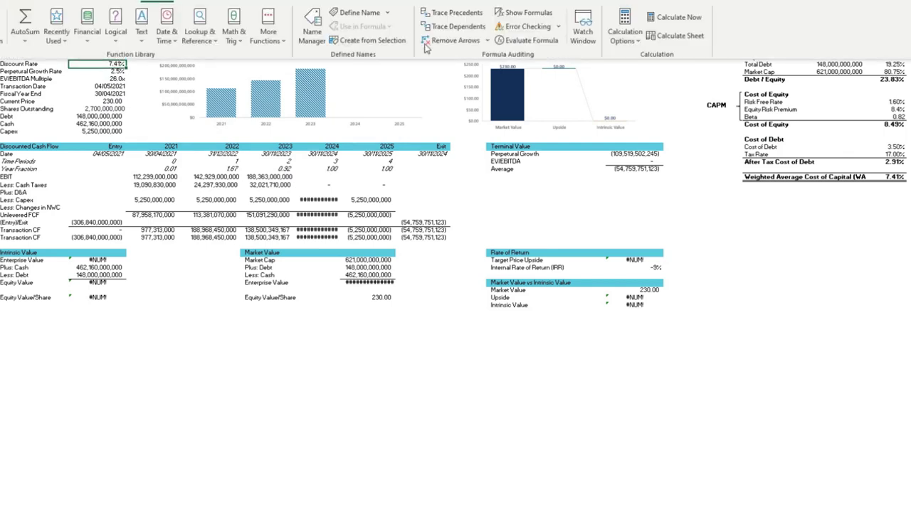
pyautogui.click(459, 26)
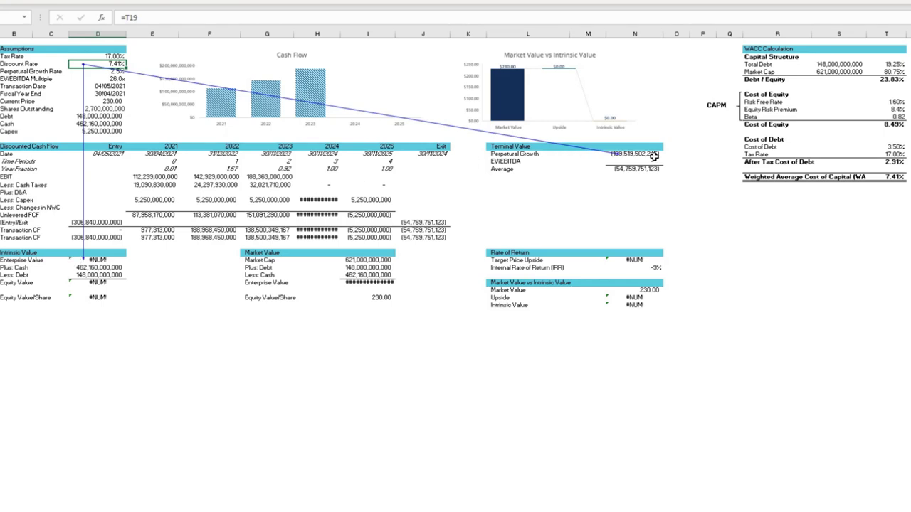
pyautogui.click(157, 2)
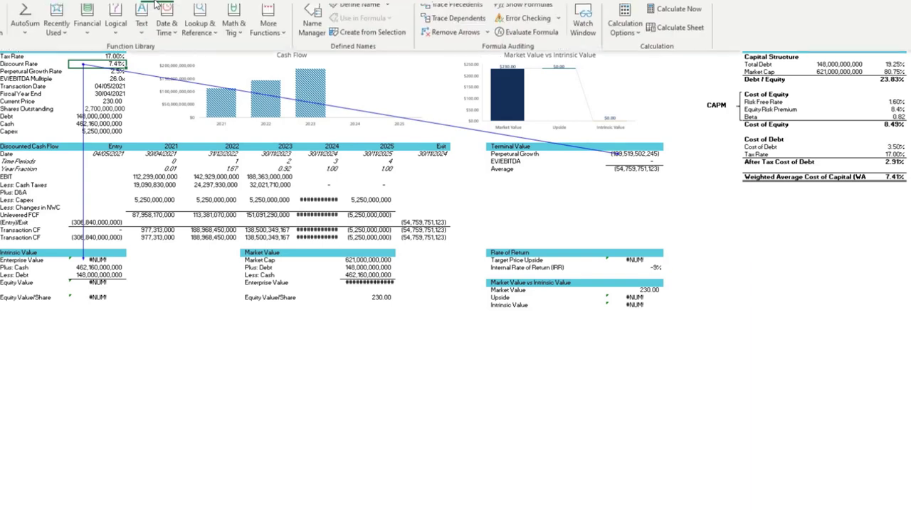
pyautogui.click(456, 41)
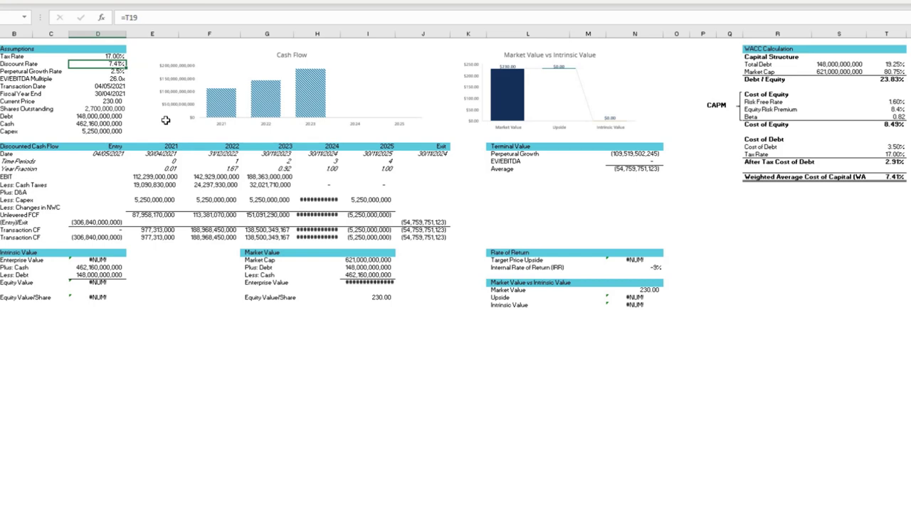
# Step: For the Tax Rate assumption, examine the income tax expenses and income before income tax lines in Alibaba's 2020 20-F report on Last10K.com
pyautogui.click(101, 56)
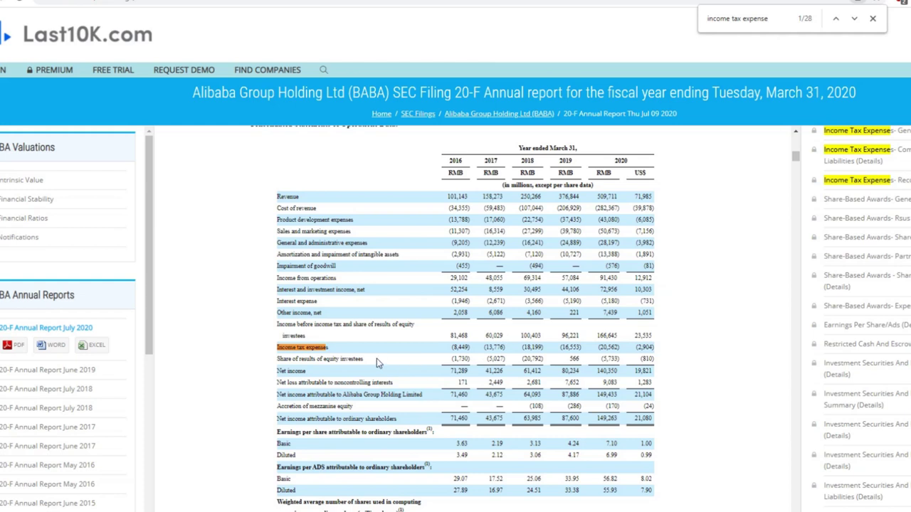
pyautogui.moveTo(336, 354); pyautogui.dragTo(283, 349)
pyautogui.click(279, 326)
pyautogui.tripleClick(279, 326)
pyautogui.click(317, 327)
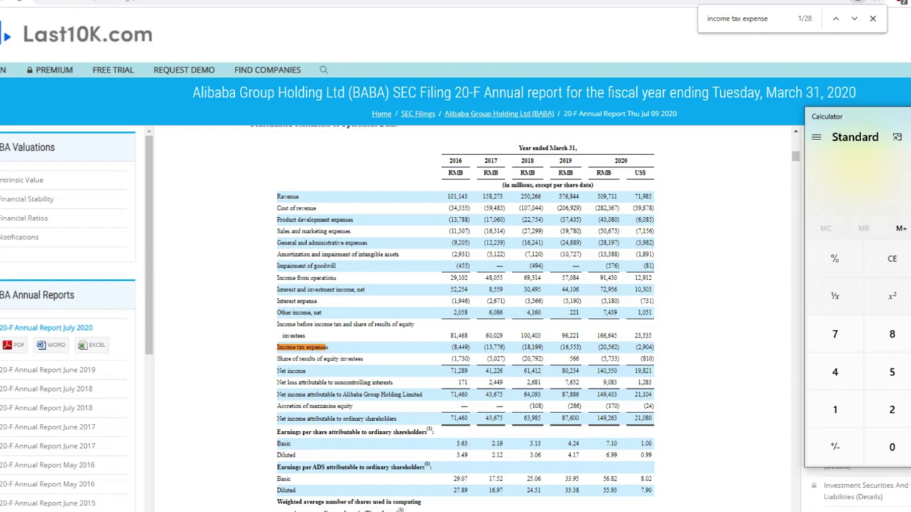
# Step: Calculate the 2019 effective tax rate in Calculator by dividing income tax expenses of 16,553 by income before income tax of 96,221
pyautogui.press('Return')
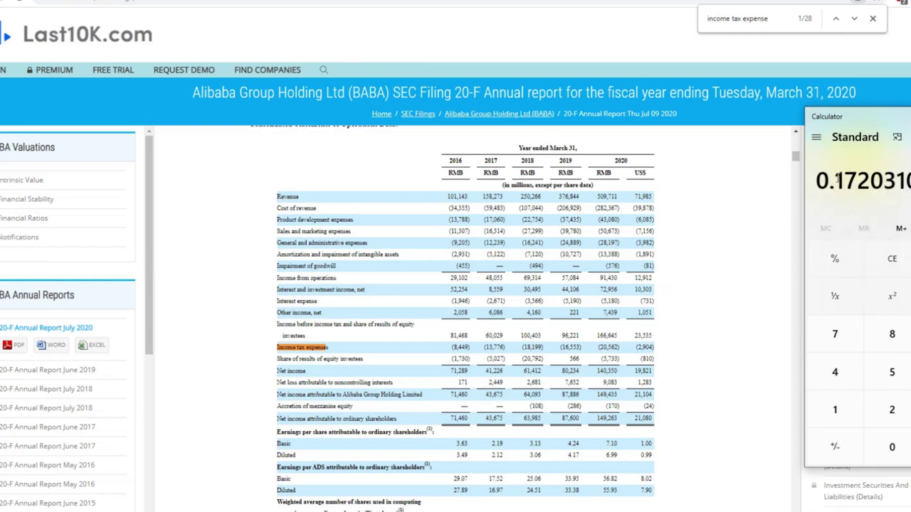
pyautogui.moveTo(834, 179); pyautogui.dragTo(857, 179)
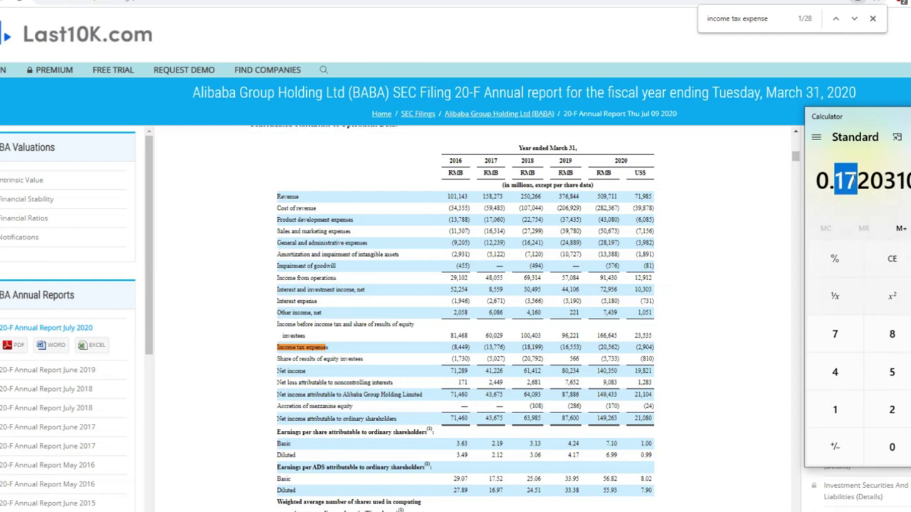
pyautogui.click(863, 200)
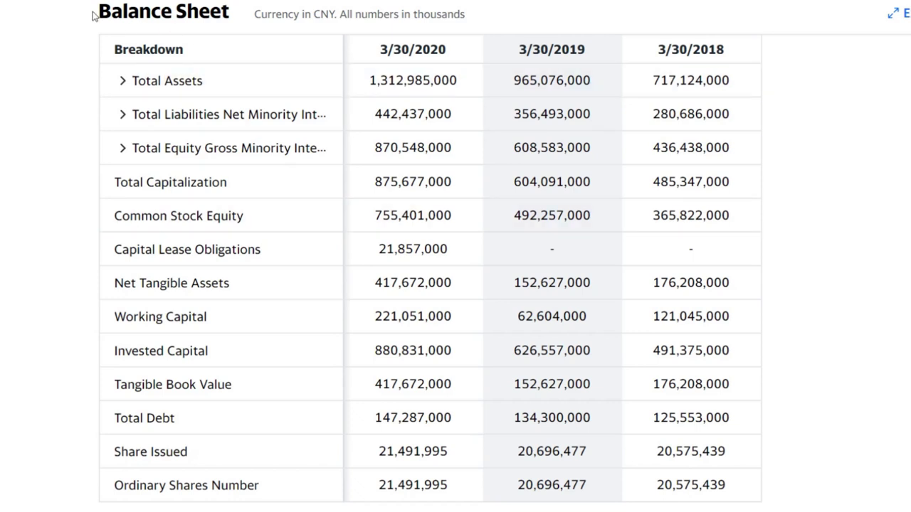
# Step: Find the total debt for 3/30/2020 in Alibaba's balance sheet on Yahoo Finance
pyautogui.moveTo(93, 16); pyautogui.dragTo(210, 15)
pyautogui.click(210, 14)
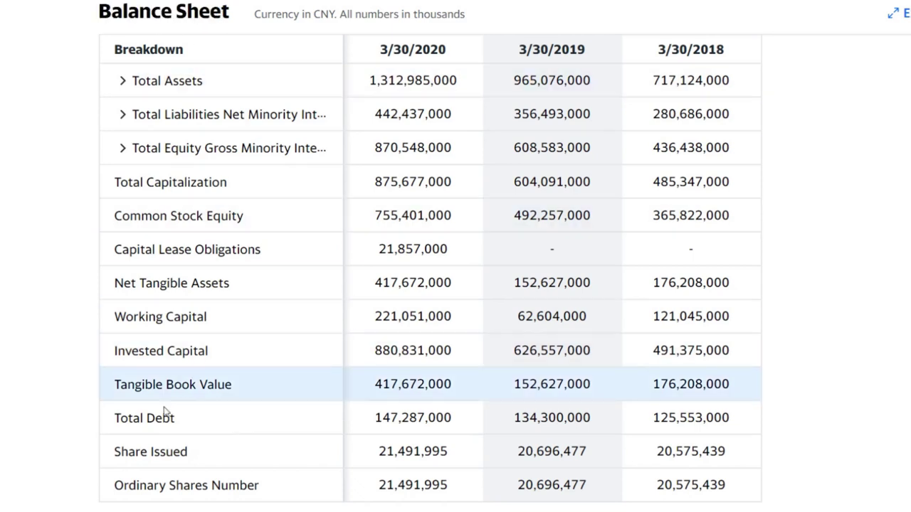
pyautogui.moveTo(372, 419); pyautogui.dragTo(454, 421)
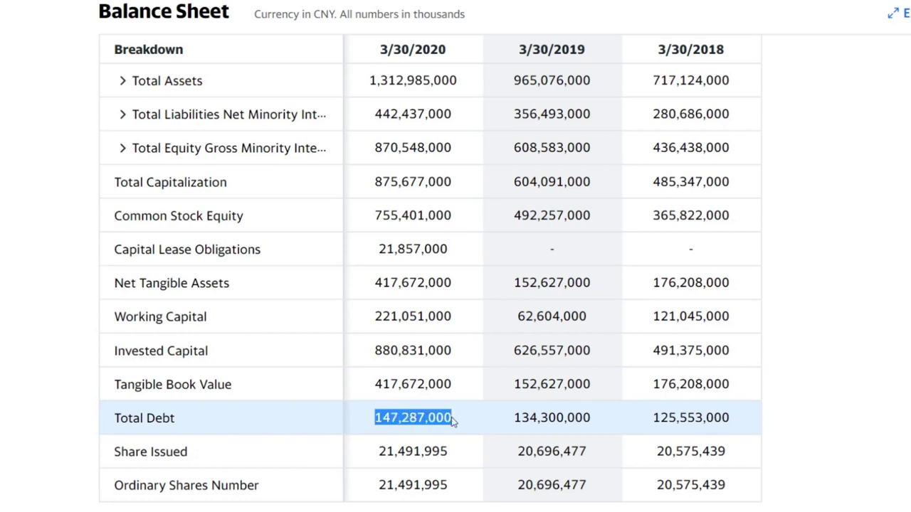
pyautogui.click(453, 421)
# Step: Look through Alibaba's statistics and find its market cap on the Yahoo Finance summary page
pyautogui.scroll(10, 402, 459)
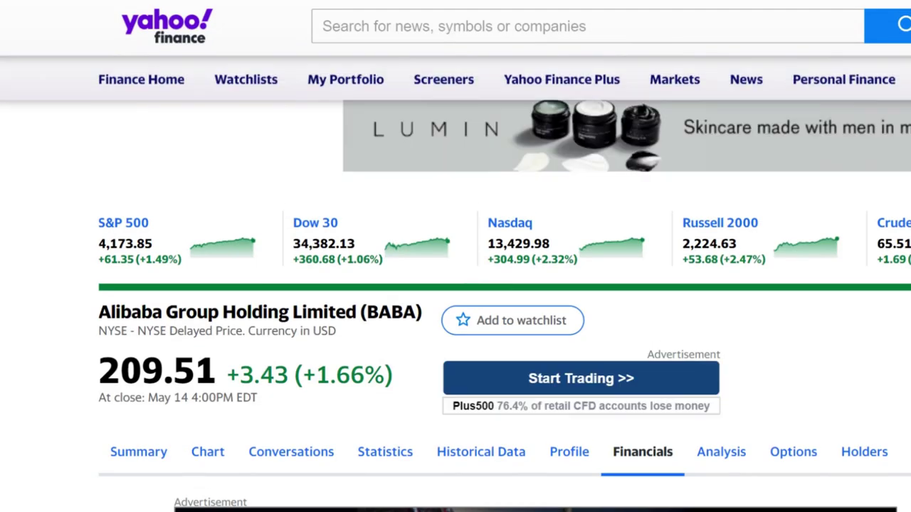
pyautogui.click(402, 459)
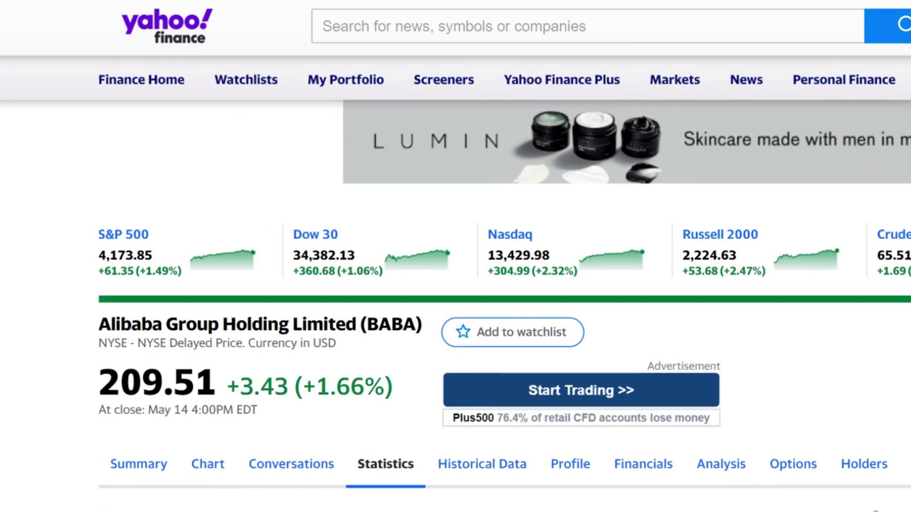
pyautogui.scroll(-5, 456, 256)
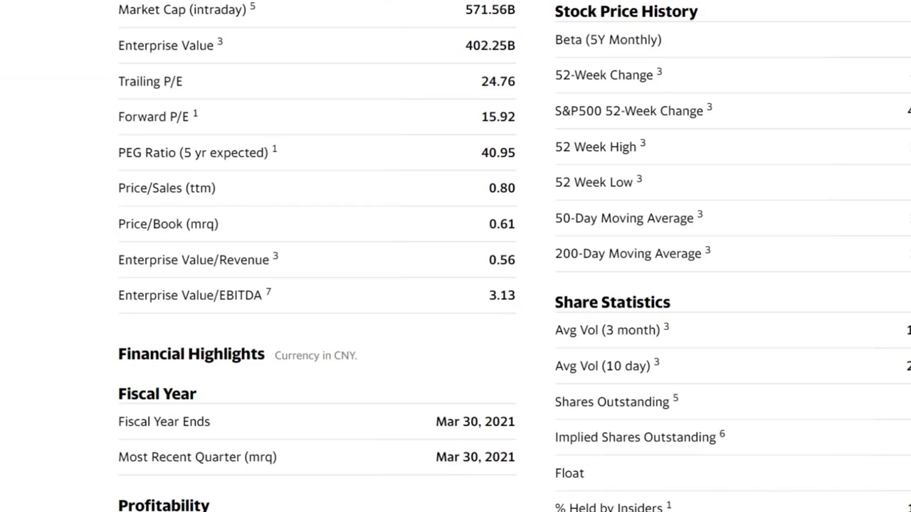
pyautogui.scroll(-2, 811, 377)
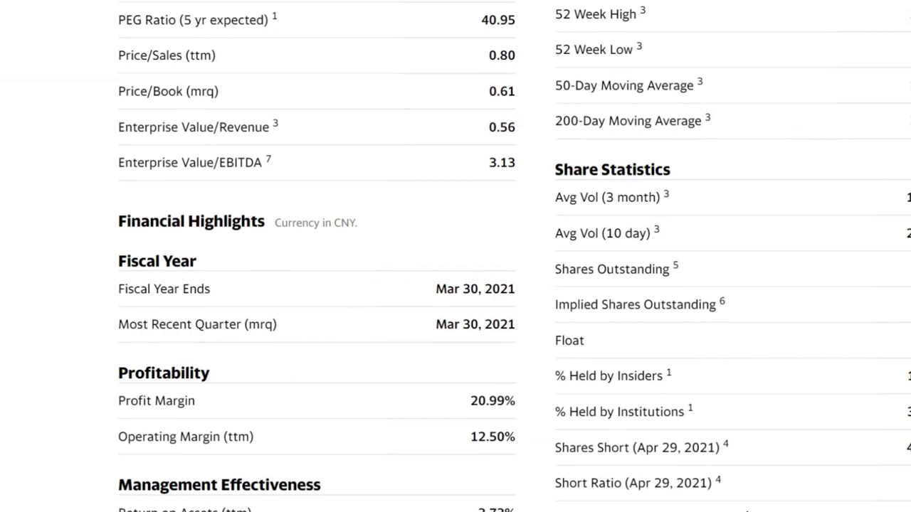
pyautogui.scroll(9, 455, 257)
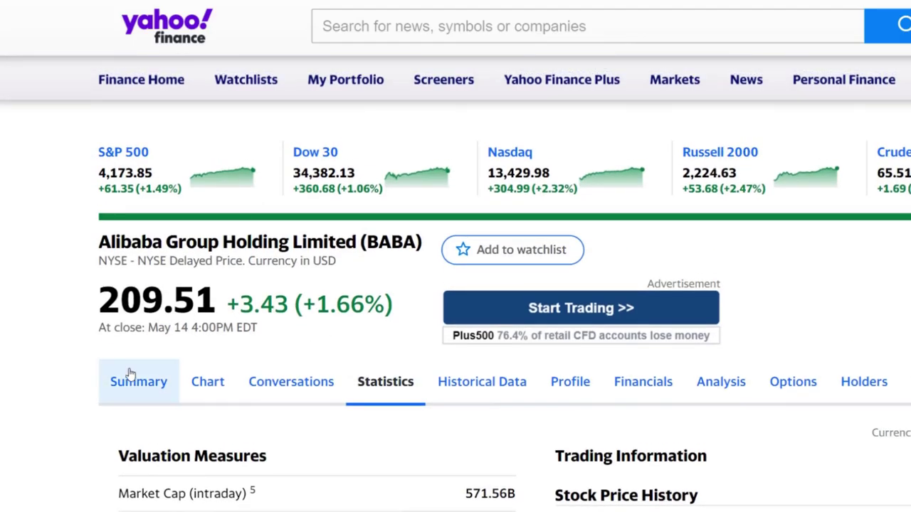
pyautogui.click(132, 378)
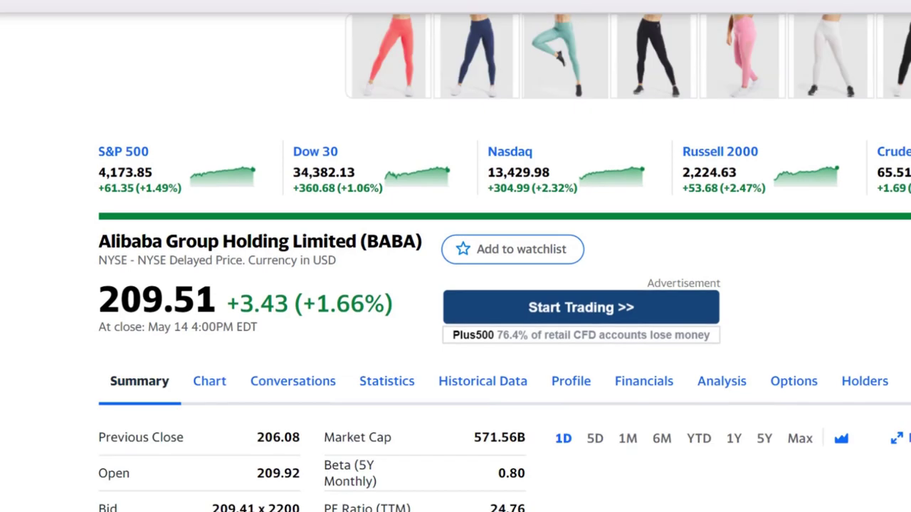
pyautogui.scroll(-4, 610, 124)
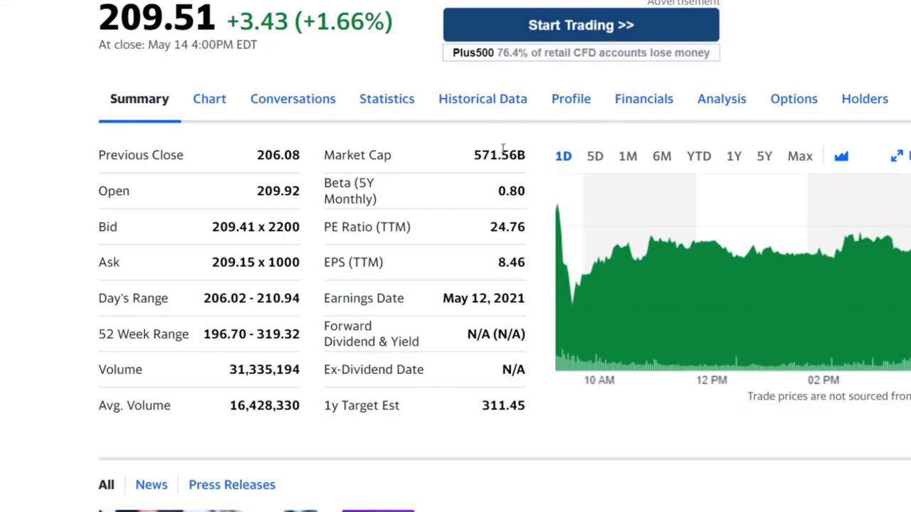
pyautogui.moveTo(503, 149); pyautogui.dragTo(473, 153)
pyautogui.click(511, 150)
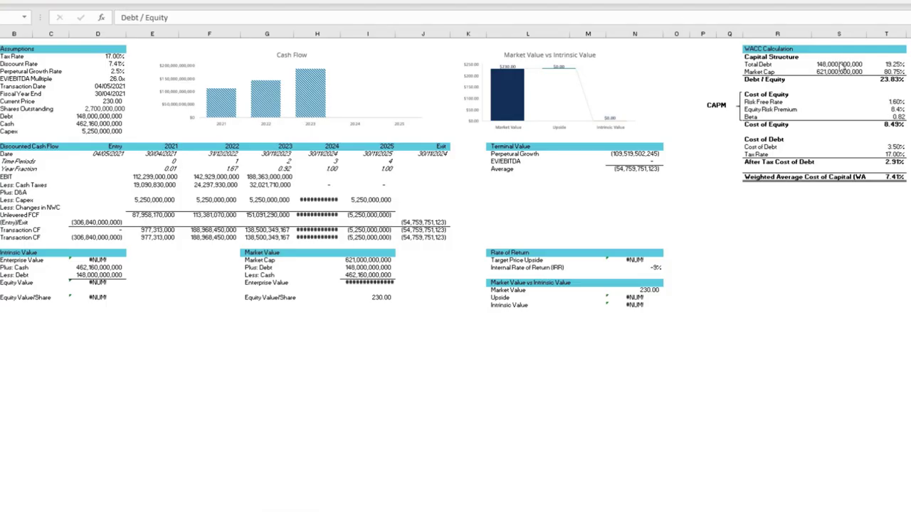
# Step: In the Excel model, inspect the WACC Total Debt and Market Cap formulas and the Shares Outstanding and Current Price inputs
pyautogui.click(840, 64)
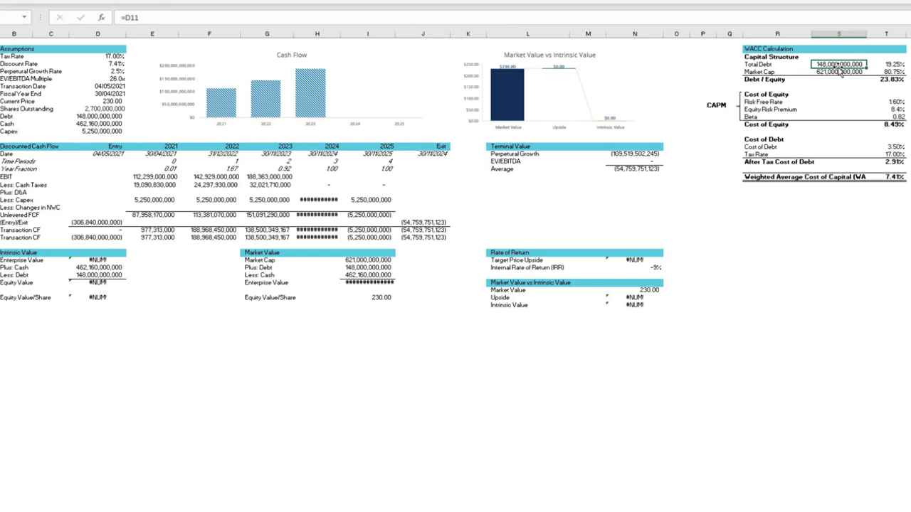
pyautogui.click(102, 102)
pyautogui.click(105, 109)
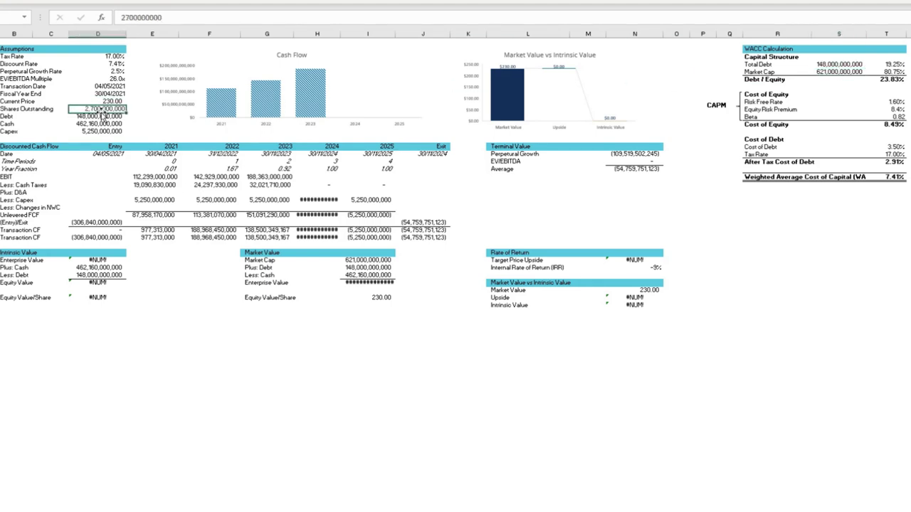
pyautogui.click(104, 101)
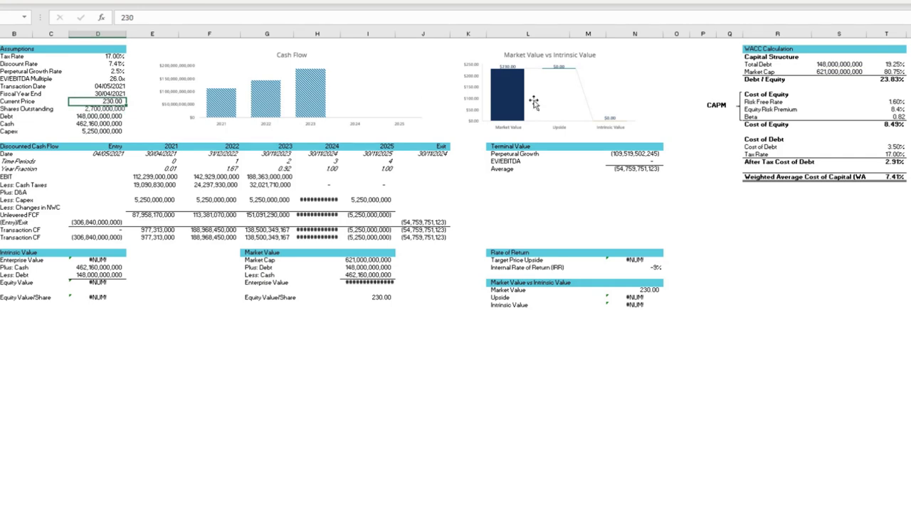
pyautogui.click(839, 72)
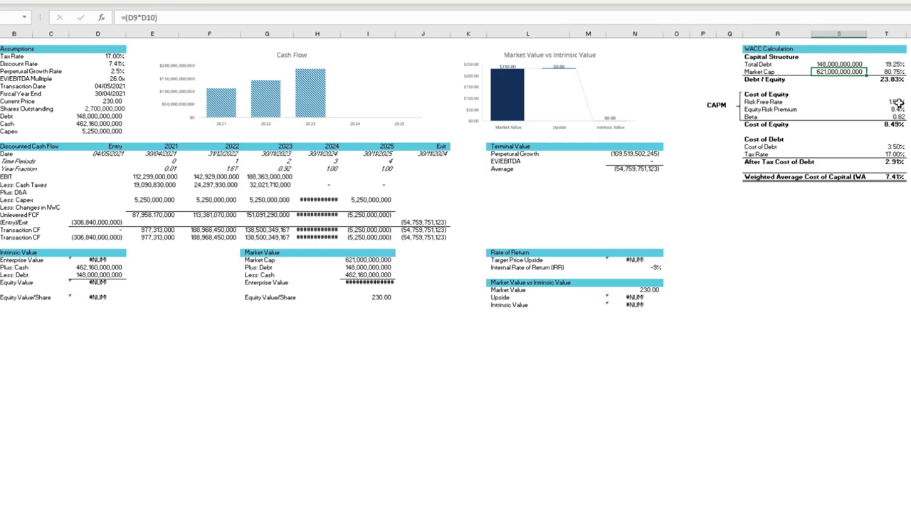
# Step: Set the Risk Free Rate under Cost of Equity to 1.50%
pyautogui.hotkey('alt', 'Tab')
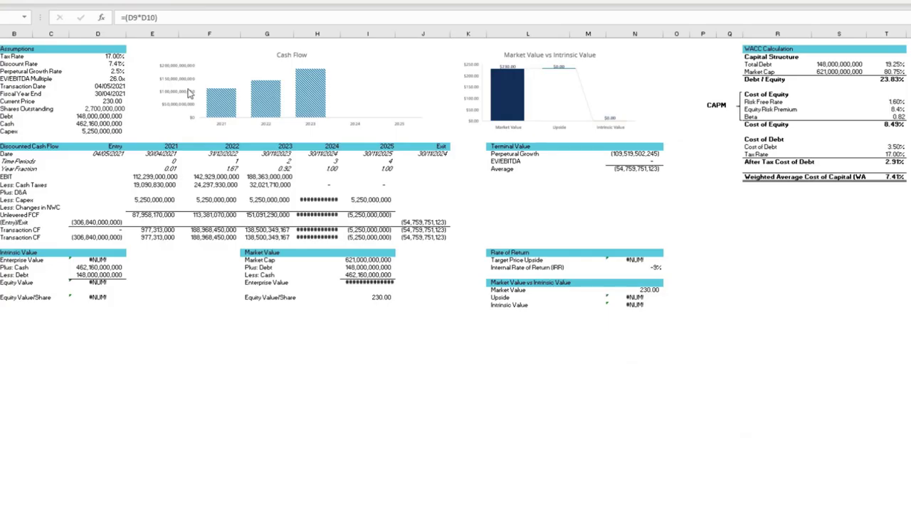
pyautogui.click(894, 102)
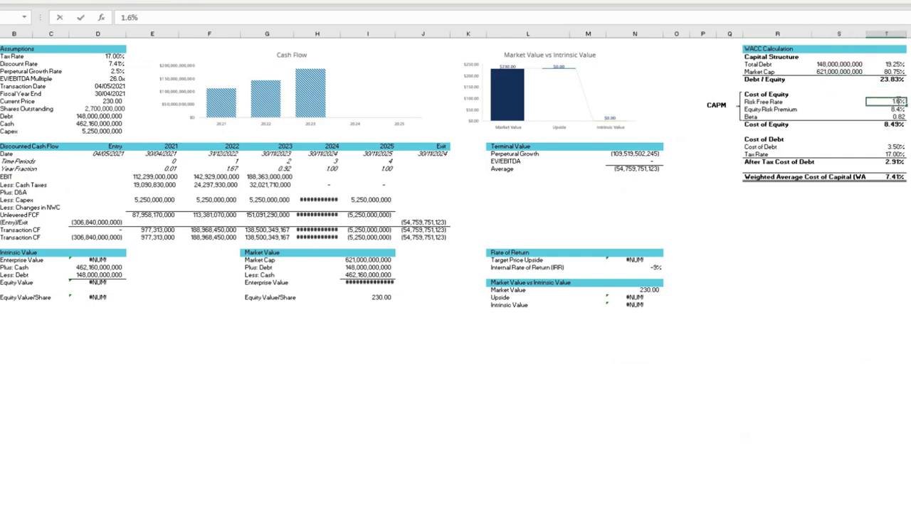
pyautogui.rightClick(899, 101)
pyautogui.hotkey('ctrl', 'z')
pyautogui.hotkey('ctrl', 'y')
pyautogui.press('Return')
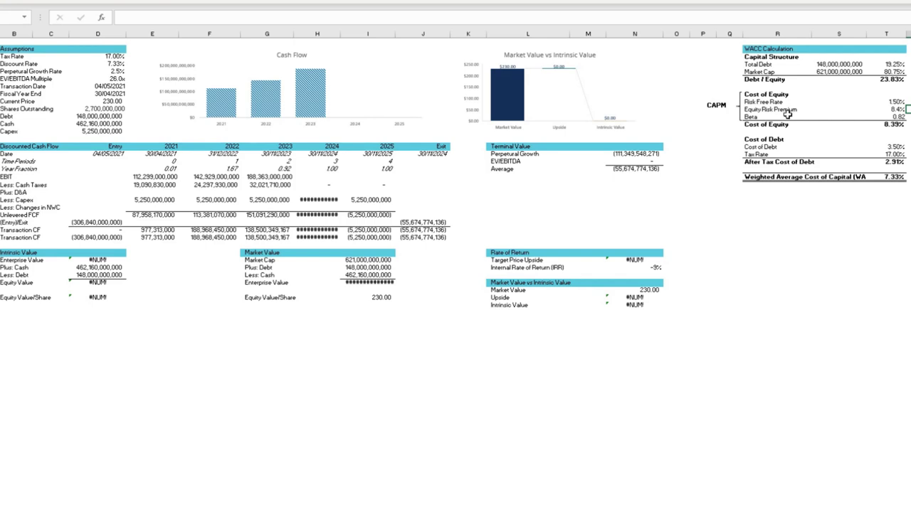
# Step: Check the S&P 500 average return on Google, then set the Equity Risk Premium under Cost of Equity to 8.5%
pyautogui.click(890, 110)
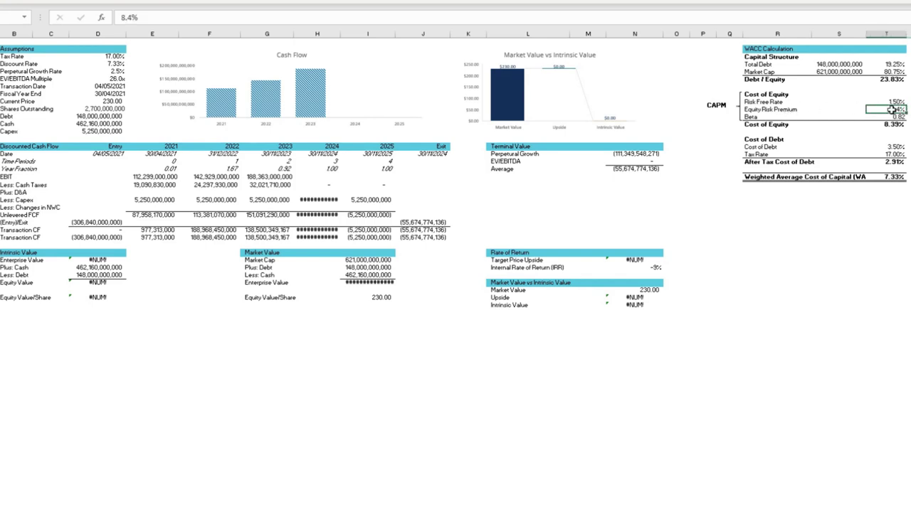
pyautogui.click(908, 117)
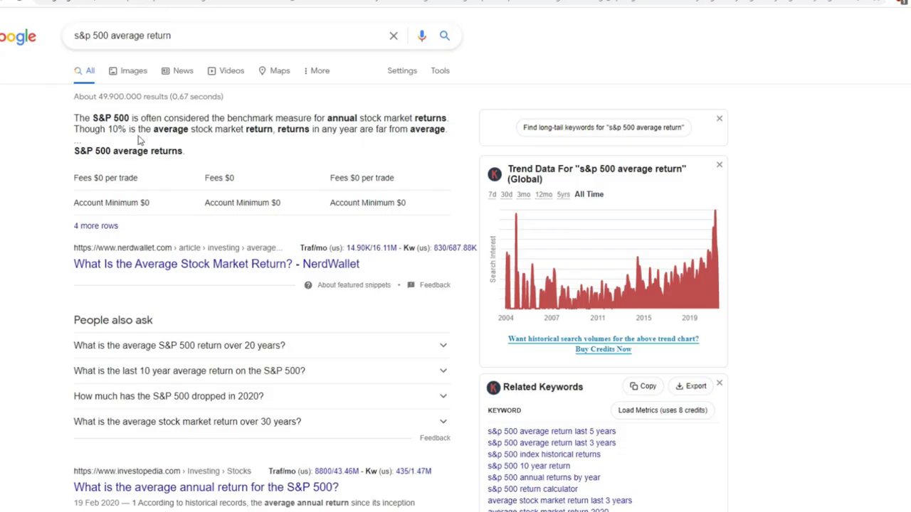
pyautogui.moveTo(127, 132); pyautogui.dragTo(111, 135)
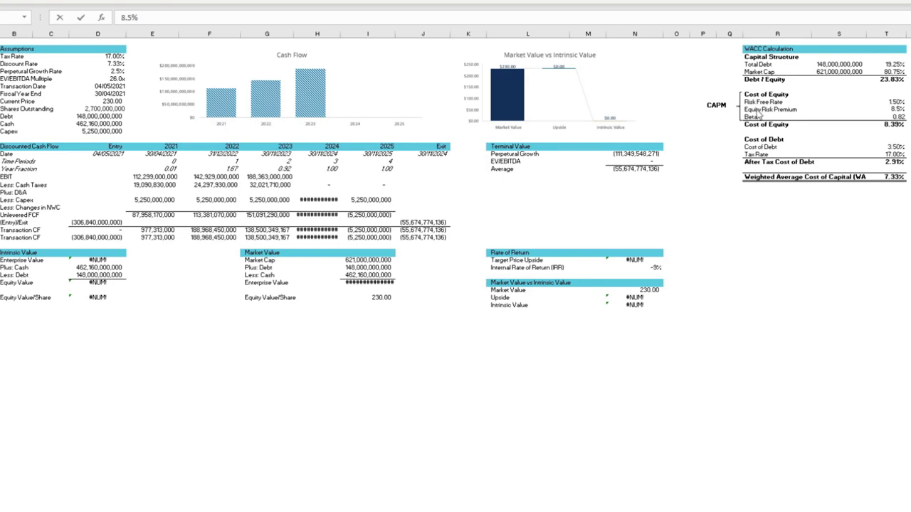
pyautogui.click(899, 110)
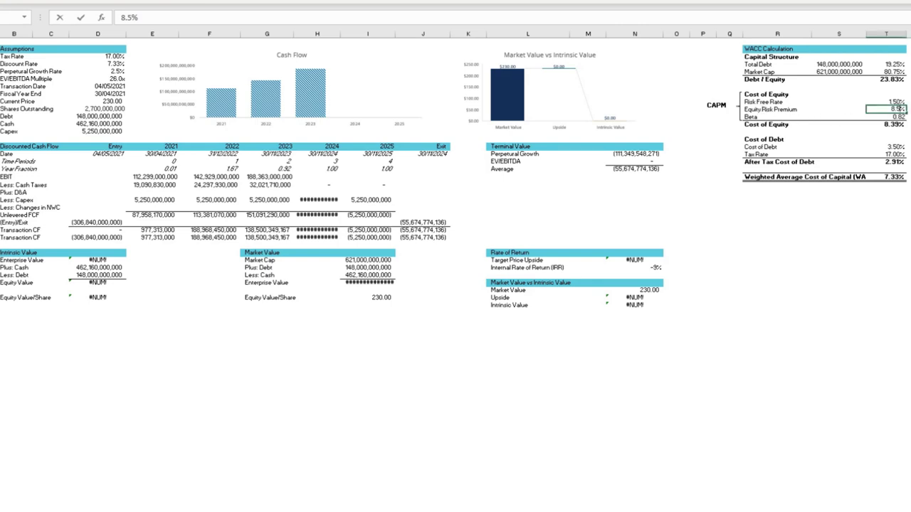
pyautogui.write('8.5')
pyautogui.press('Return')
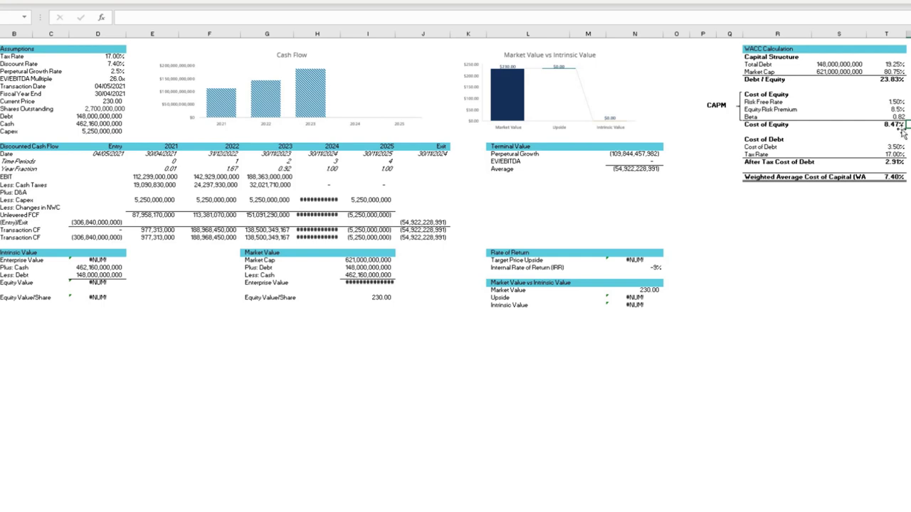
# Step: Compare the model's Beta input with Alibaba's 5-year monthly beta in the Yahoo Finance statistics
pyautogui.click(873, 117)
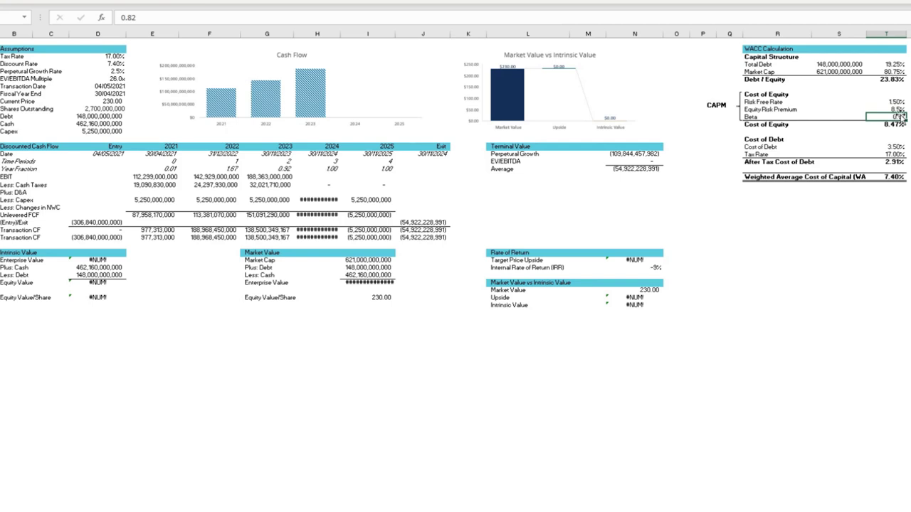
pyautogui.hotkey('alt', 'Tab')
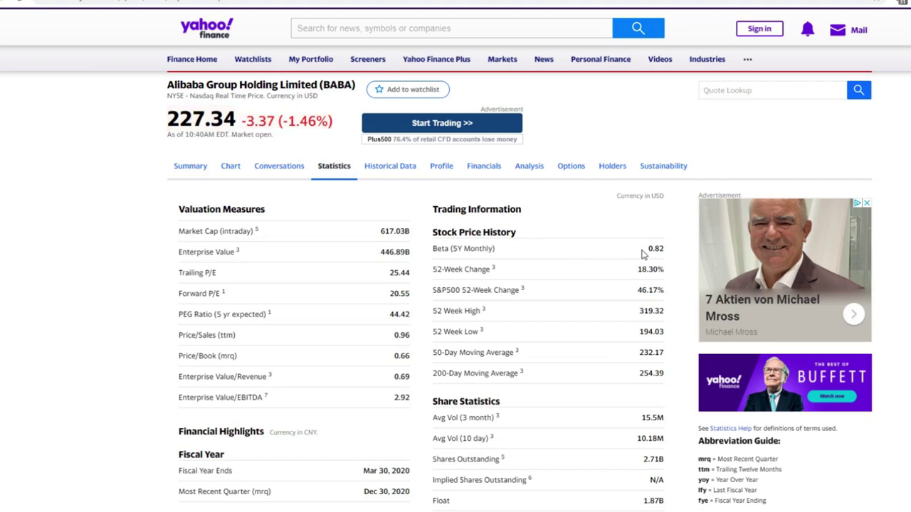
pyautogui.moveTo(645, 250); pyautogui.dragTo(662, 251)
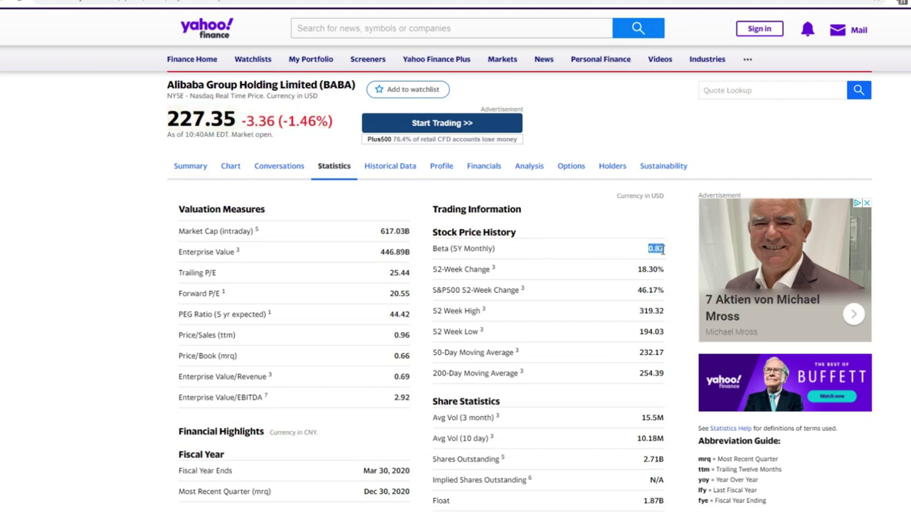
pyautogui.click(662, 249)
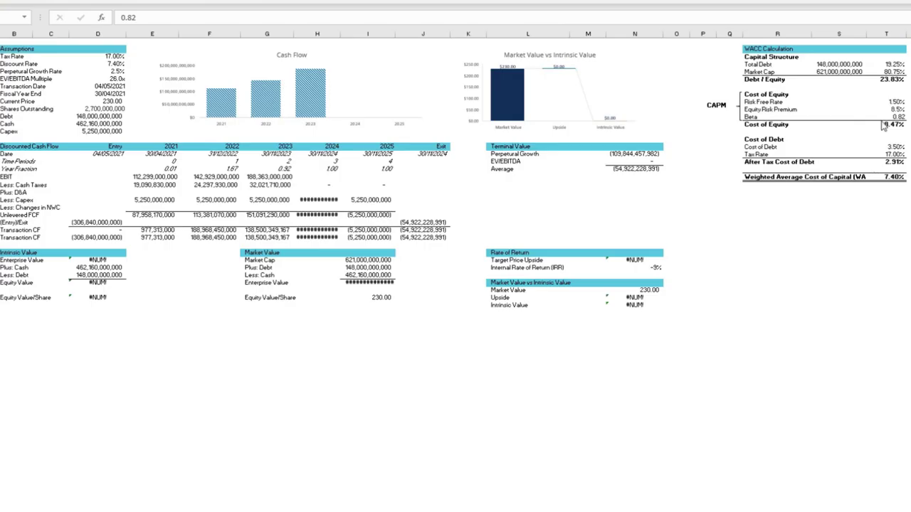
# Step: In the Excel model, inspect the Beta input, the Cost of Equity formula and the Cost of Debt section
pyautogui.click(890, 116)
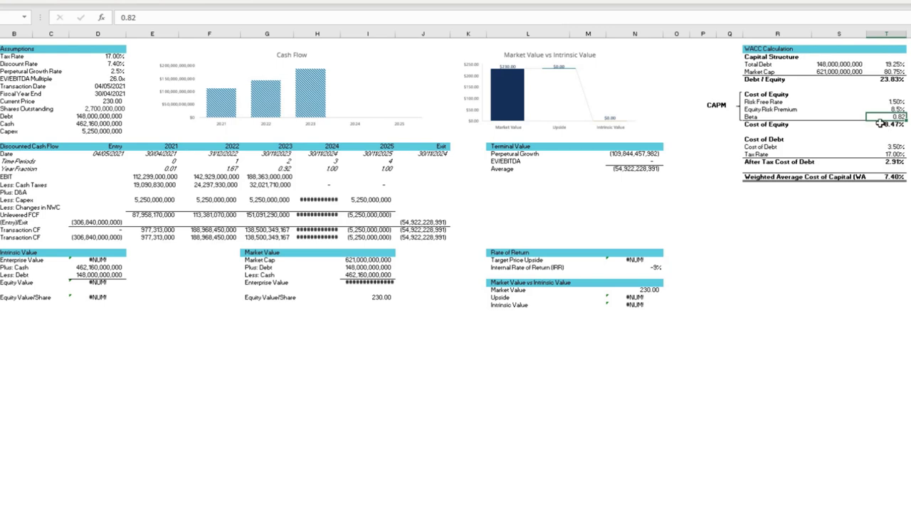
pyautogui.click(880, 124)
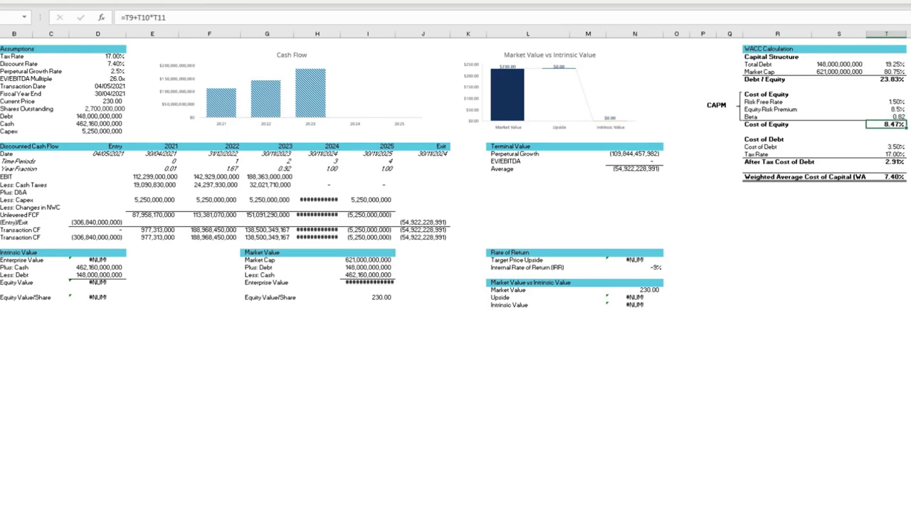
pyautogui.click(889, 146)
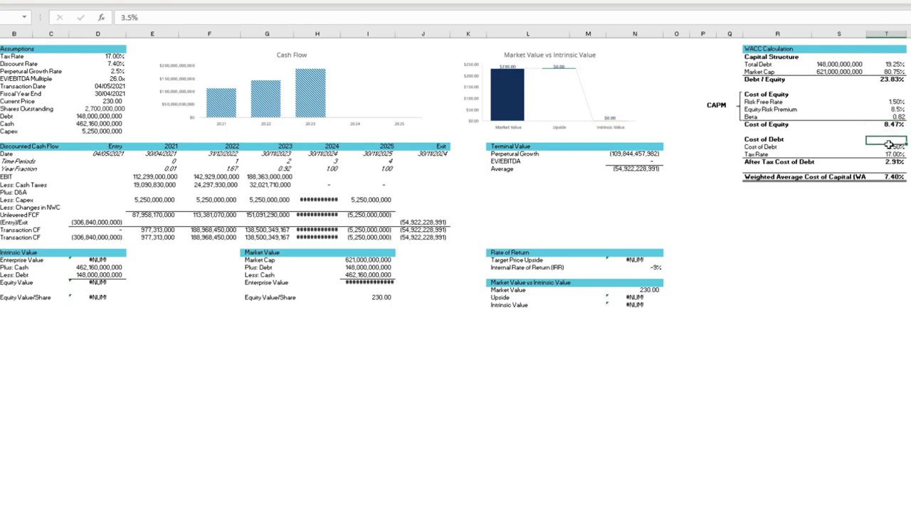
pyautogui.click(765, 140)
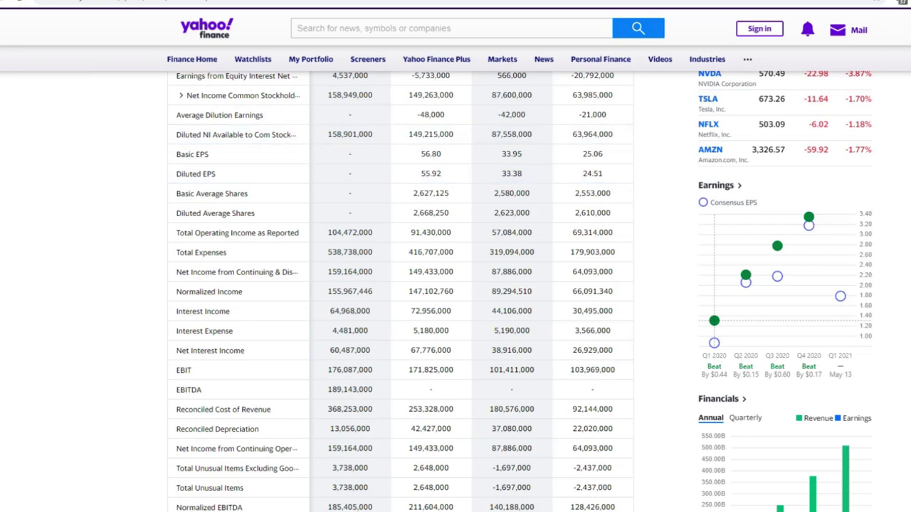
# Step: Find the Interest Expense for 3/30/2020 in Alibaba's income statement on Yahoo Finance
pyautogui.scroll(5, 455, 285)
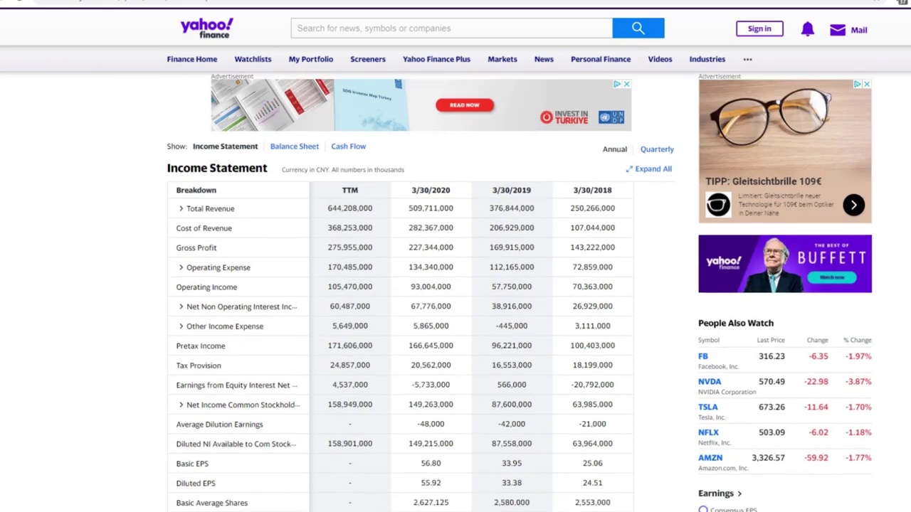
pyautogui.scroll(-5, 328, 316)
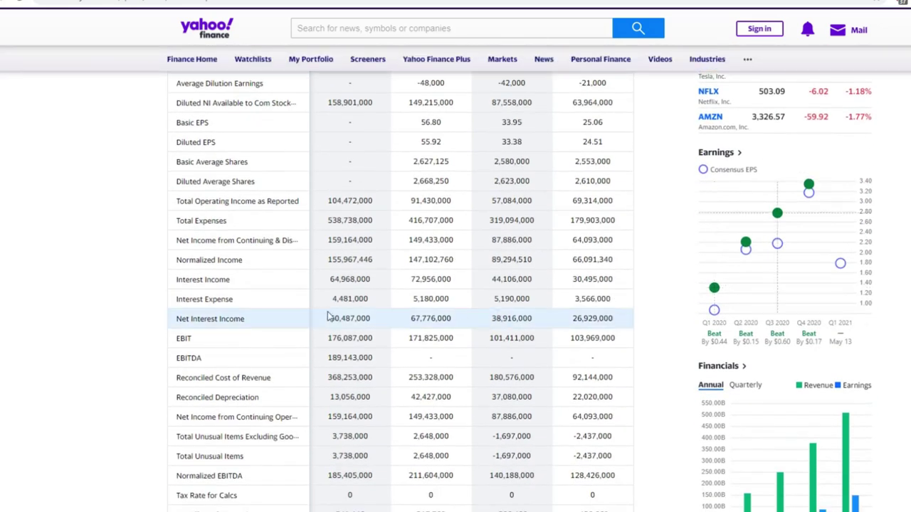
pyautogui.moveTo(190, 299); pyautogui.dragTo(229, 299)
pyautogui.click(228, 299)
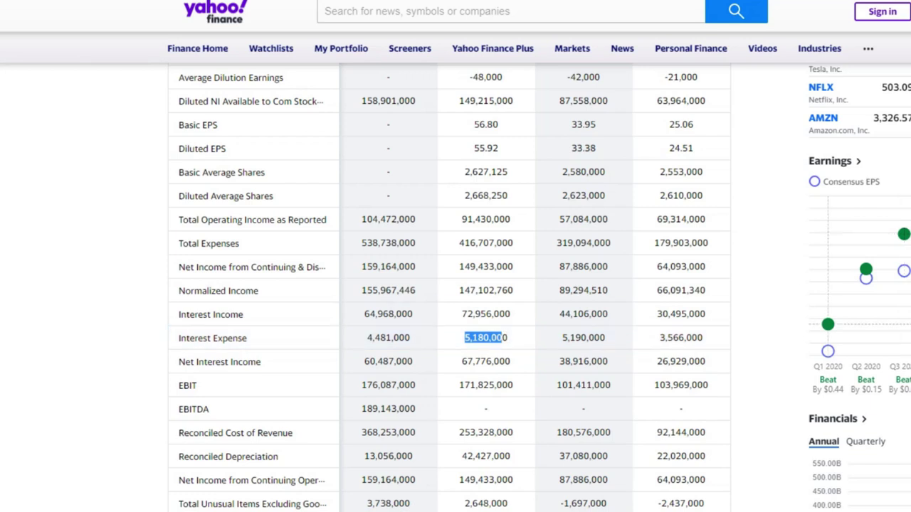
pyautogui.scroll(3, 543, 470)
pyautogui.scroll(-2, 543, 471)
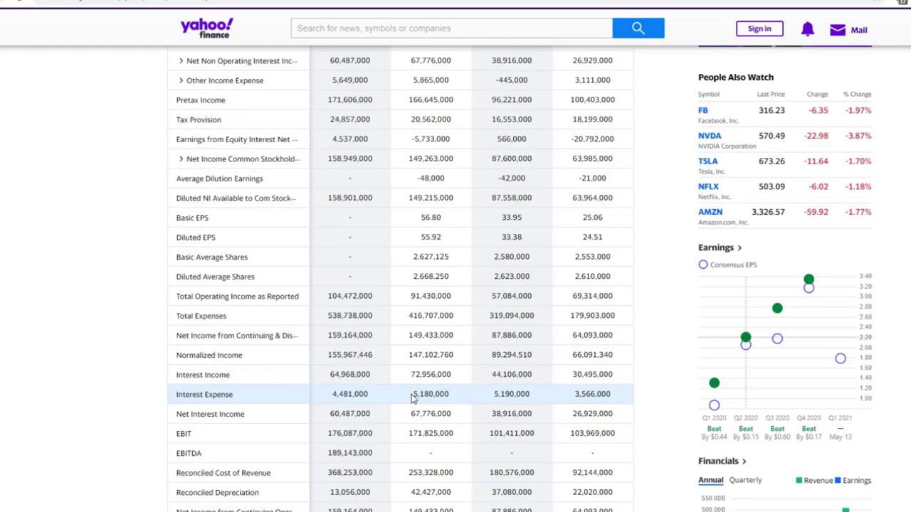
pyautogui.moveTo(464, 456); pyautogui.dragTo(508, 457)
pyautogui.click(449, 397)
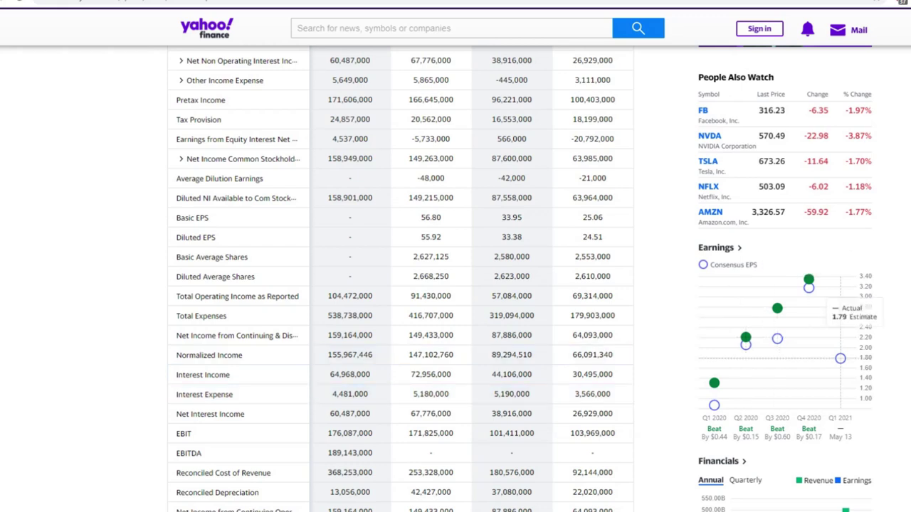
# Step: Find the 3/30/2020 Total Debt in Alibaba's balance sheet and return to the Cost of Debt section in Excel
pyautogui.scroll(5, 520, 284)
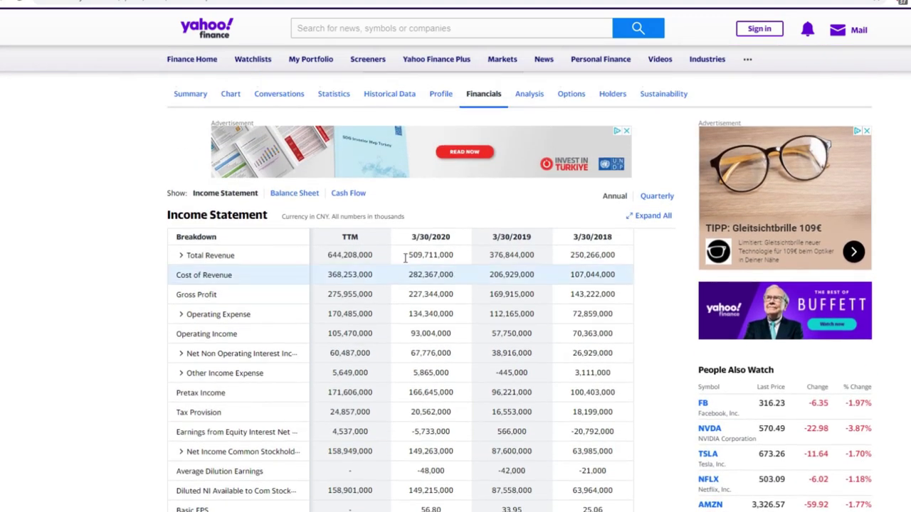
pyautogui.click(290, 197)
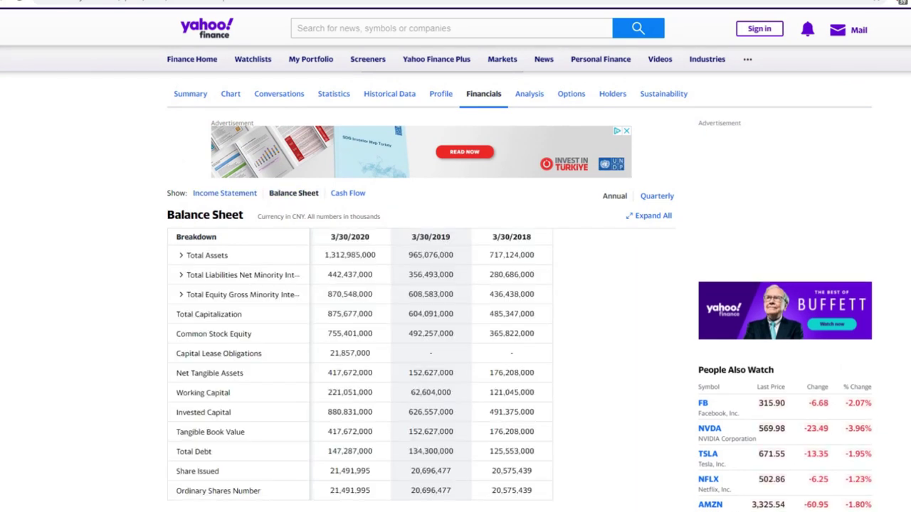
pyautogui.scroll(-1, 395, 186)
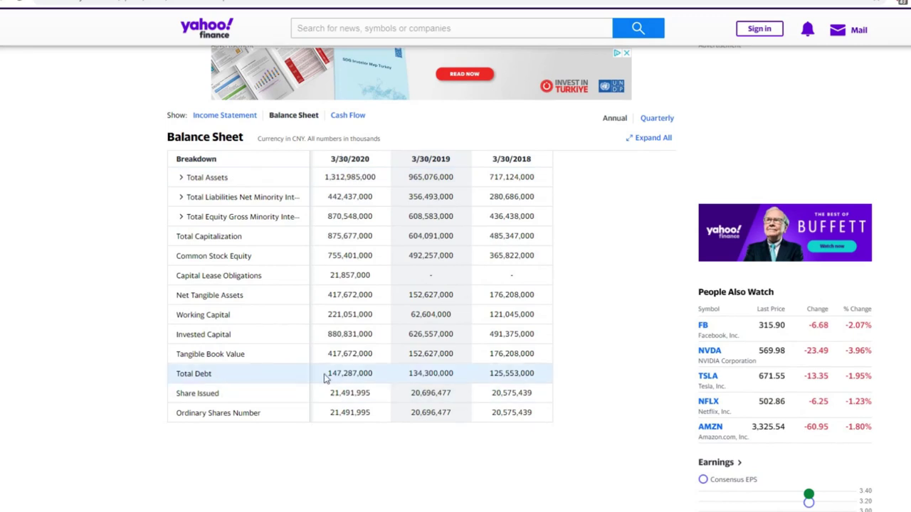
pyautogui.moveTo(326, 378); pyautogui.dragTo(371, 374)
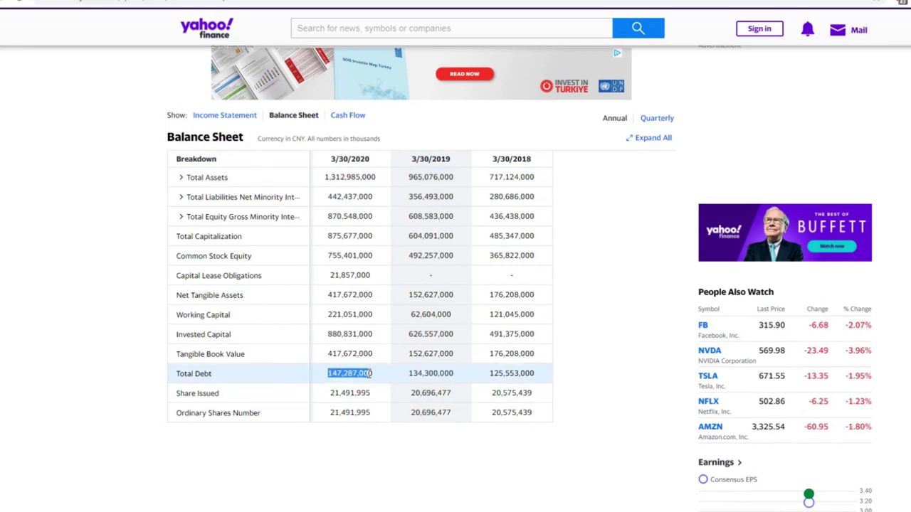
pyautogui.hotkey('alt', 'Tab')
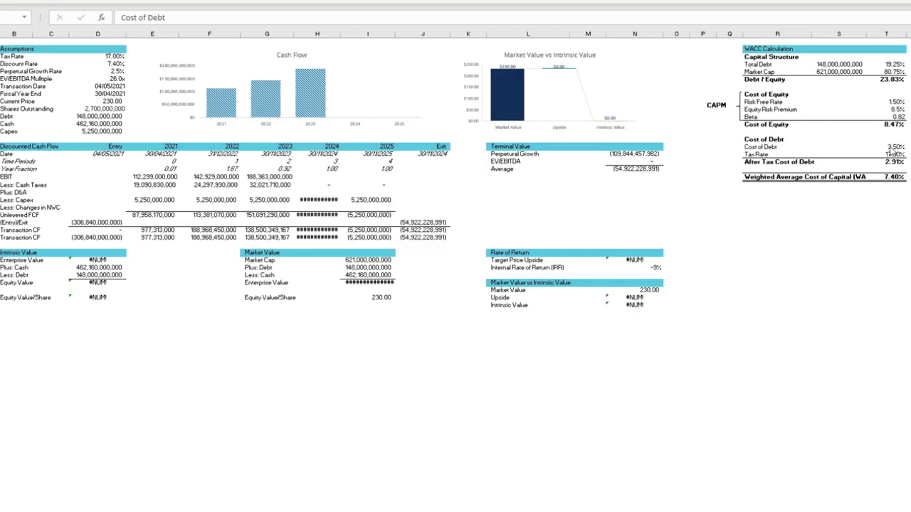
pyautogui.click(768, 140)
# Step: Compare the Perpetual Growth Rate assumption with the average GDP growth rate and bond yield results on Google
pyautogui.click(98, 72)
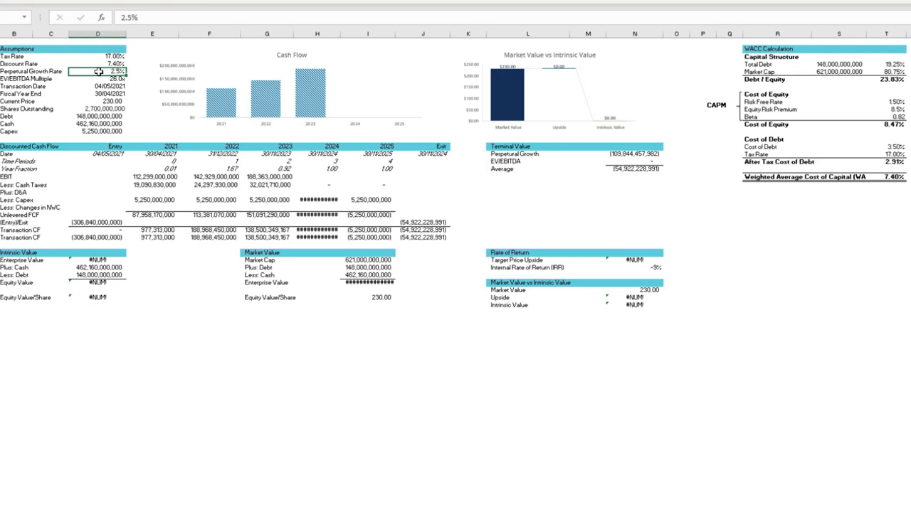
pyautogui.hotkey('alt', 'Tab')
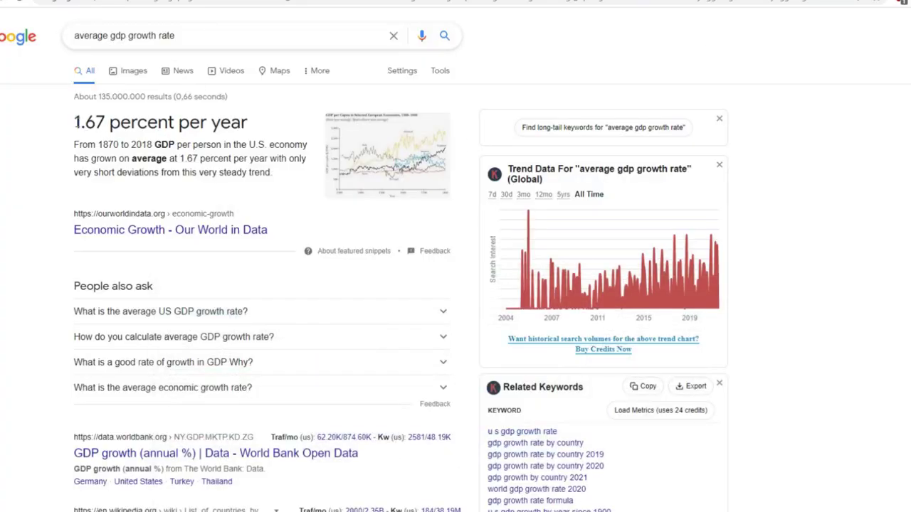
pyautogui.moveTo(75, 123); pyautogui.dragTo(106, 123)
pyautogui.click(141, 142)
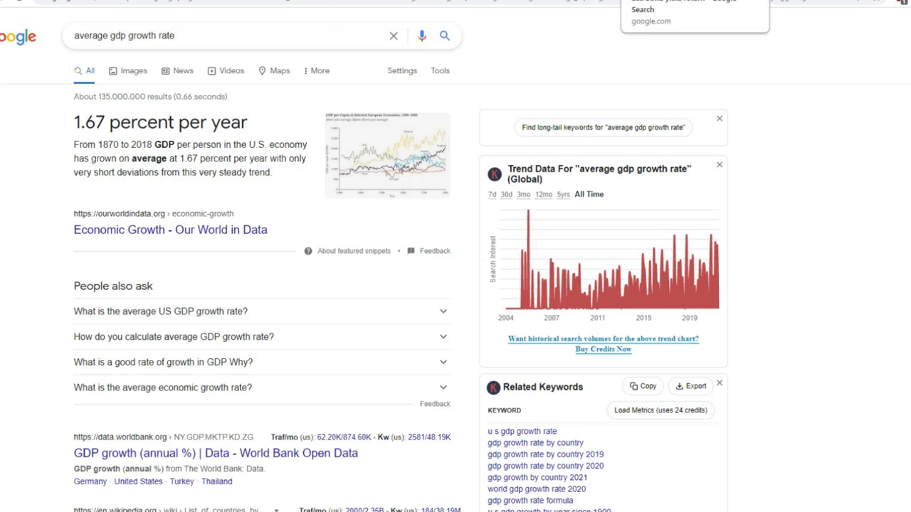
pyautogui.click(658, 2)
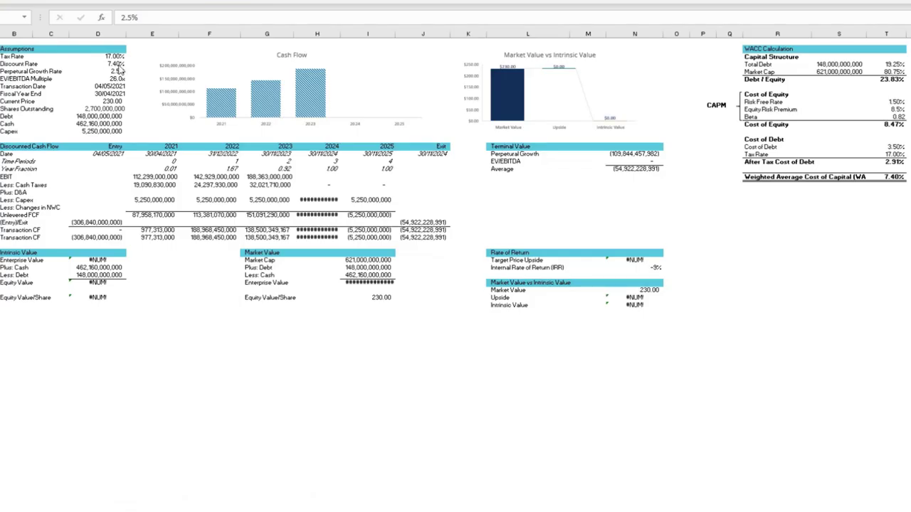
pyautogui.click(116, 71)
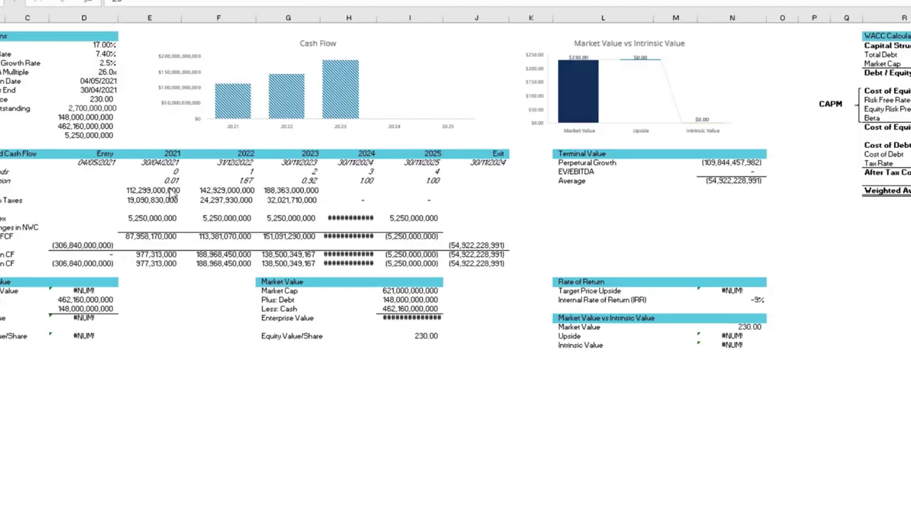
# Step: Compare the EV/EBITDA Multiple assumption with Alibaba's minimum, median and maximum EV-to-EBITDA on GuruFocus
pyautogui.click(25, 73)
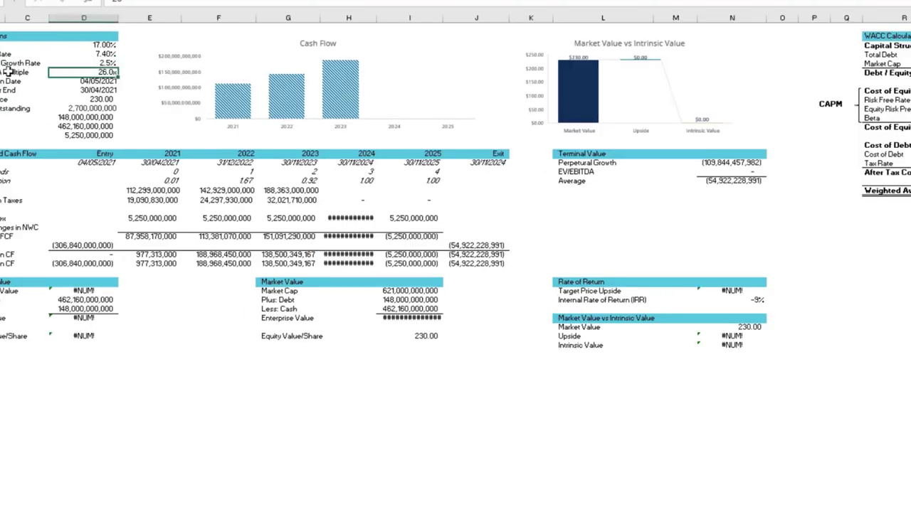
pyautogui.click(99, 73)
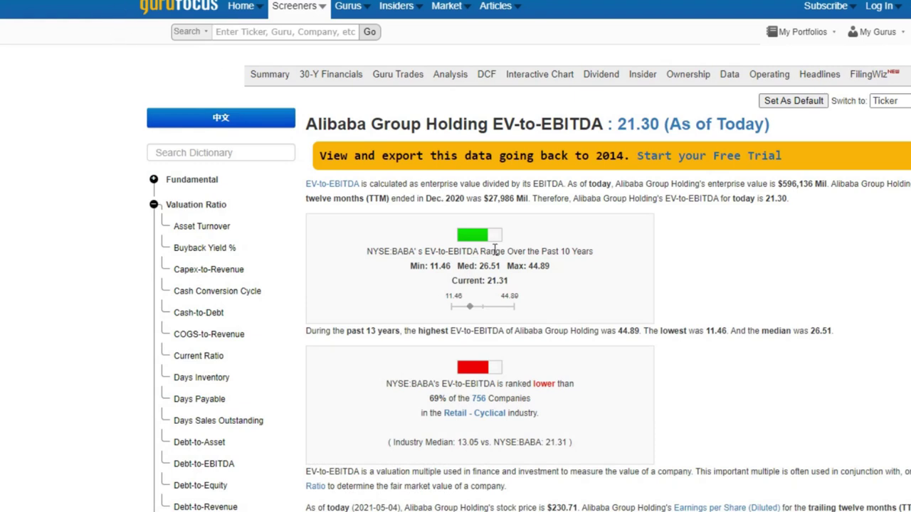
pyautogui.moveTo(497, 266); pyautogui.dragTo(478, 263)
pyautogui.click(479, 262)
pyautogui.moveTo(453, 266); pyautogui.dragTo(433, 266)
pyautogui.click(434, 266)
pyautogui.moveTo(559, 268); pyautogui.dragTo(527, 261)
pyautogui.click(527, 264)
pyautogui.moveTo(491, 265); pyautogui.dragTo(477, 267)
pyautogui.click(497, 263)
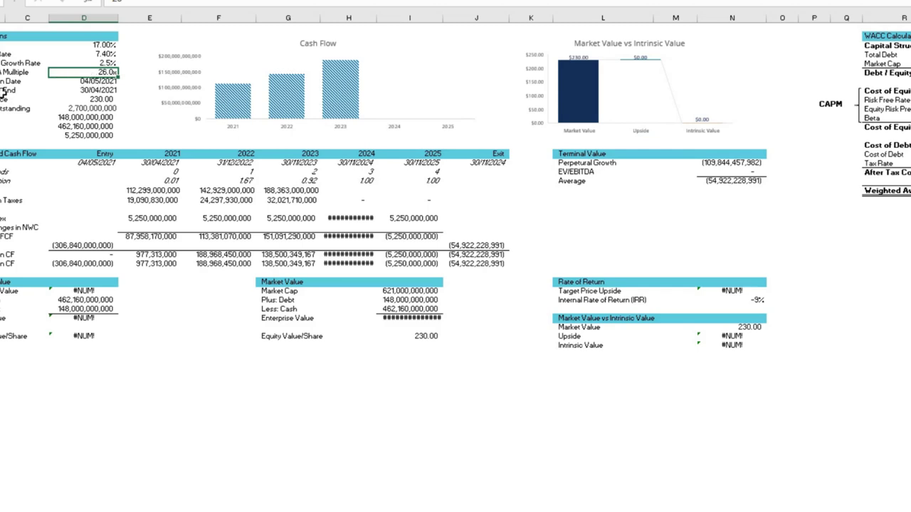
# Step: In the Excel model's assumptions, check the Transaction Date and set the Fiscal Year End to 30/03/2021
pyautogui.click(5, 81)
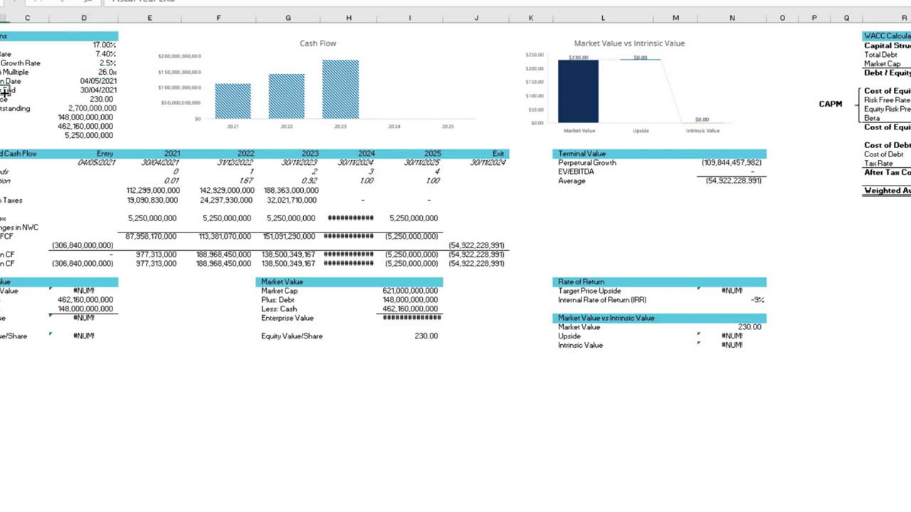
pyautogui.click(85, 83)
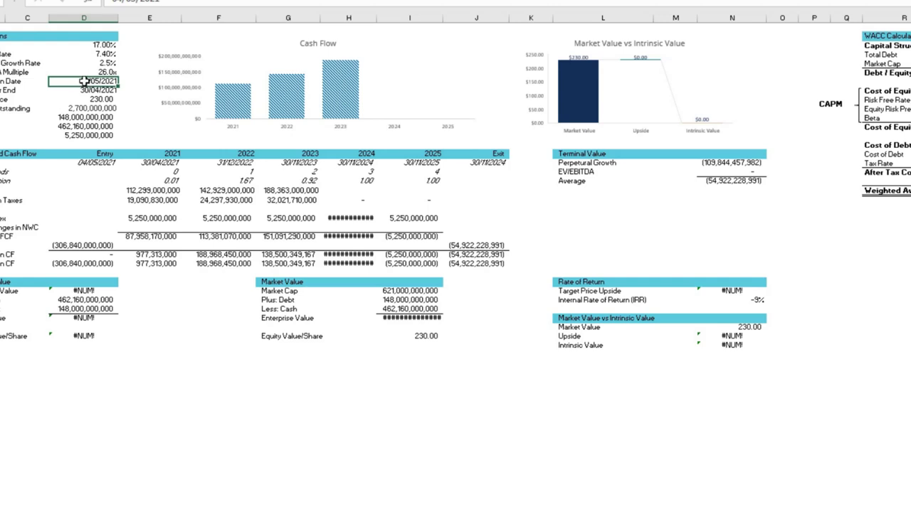
pyautogui.click(56, 91)
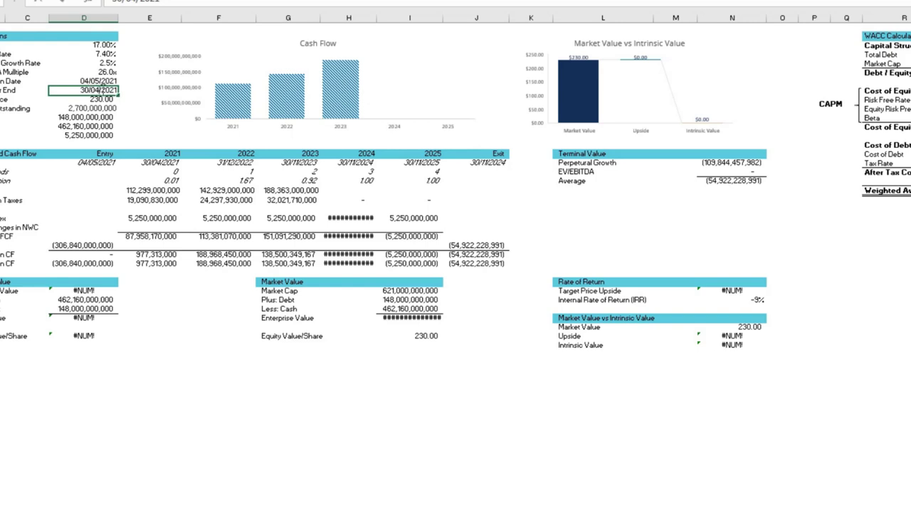
pyautogui.write('30/03/2021')
pyautogui.click(123, 102)
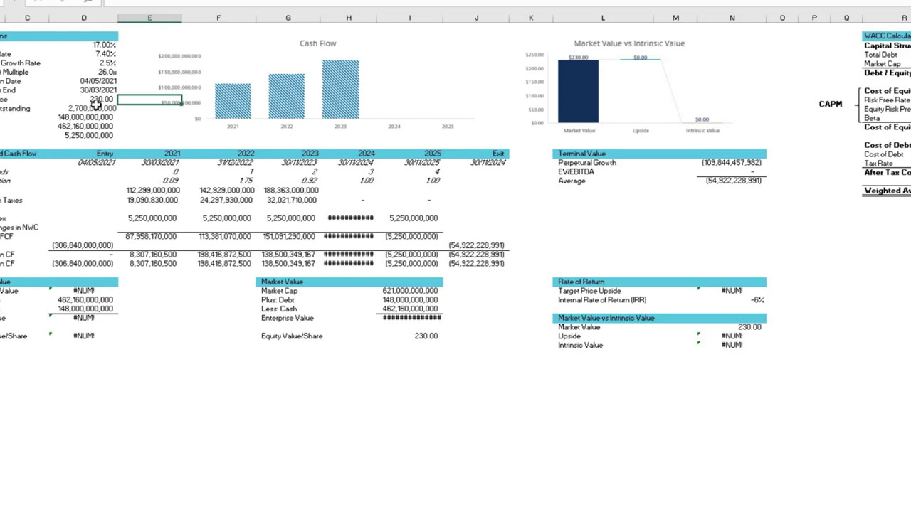
# Step: Review the Current Price and Capex assumptions and compare the EBIT forecasts with Alibaba's annual operating profit on MarketScreener
pyautogui.click(98, 99)
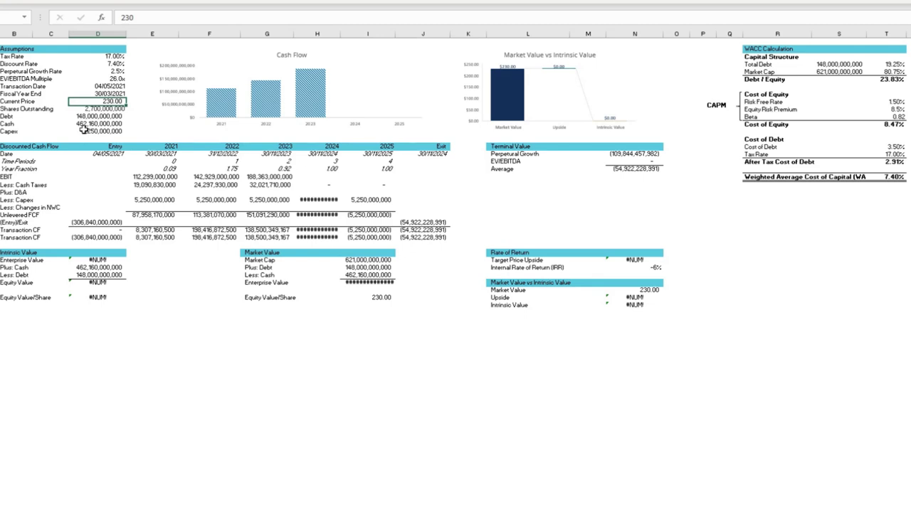
pyautogui.click(85, 131)
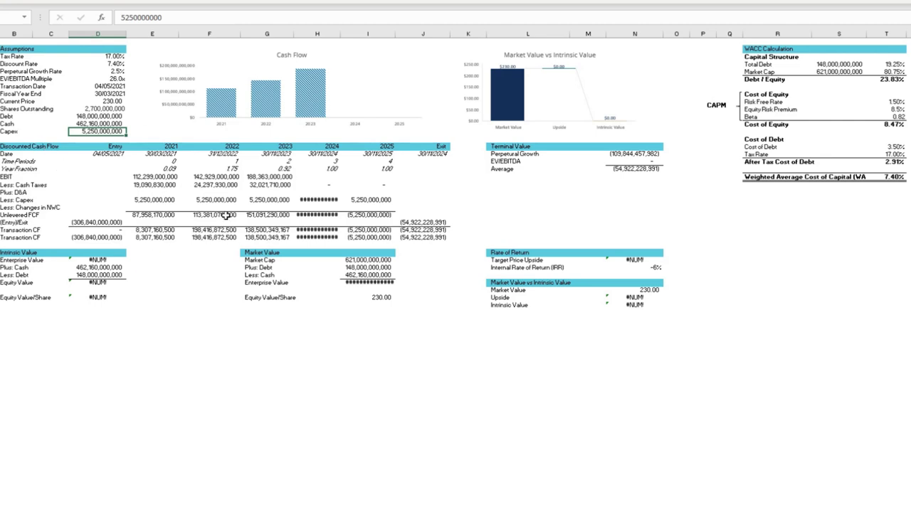
pyautogui.click(8, 177)
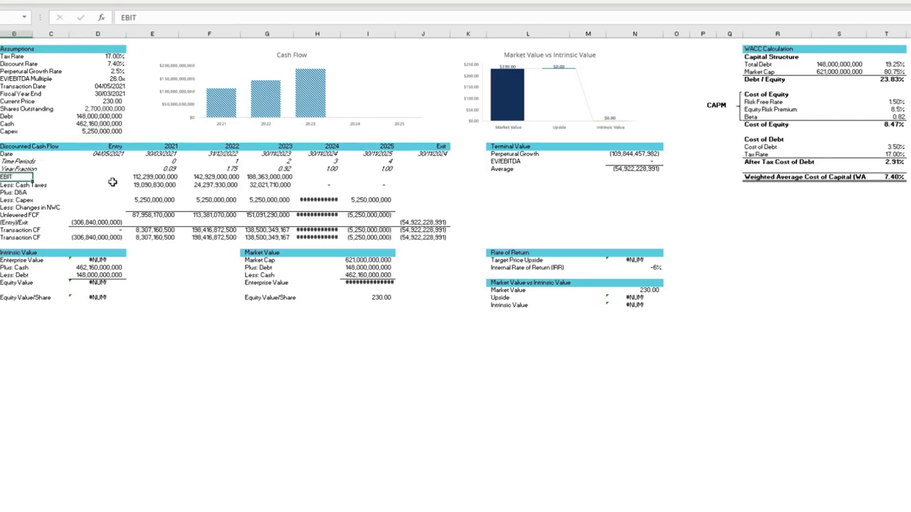
pyautogui.click(144, 176)
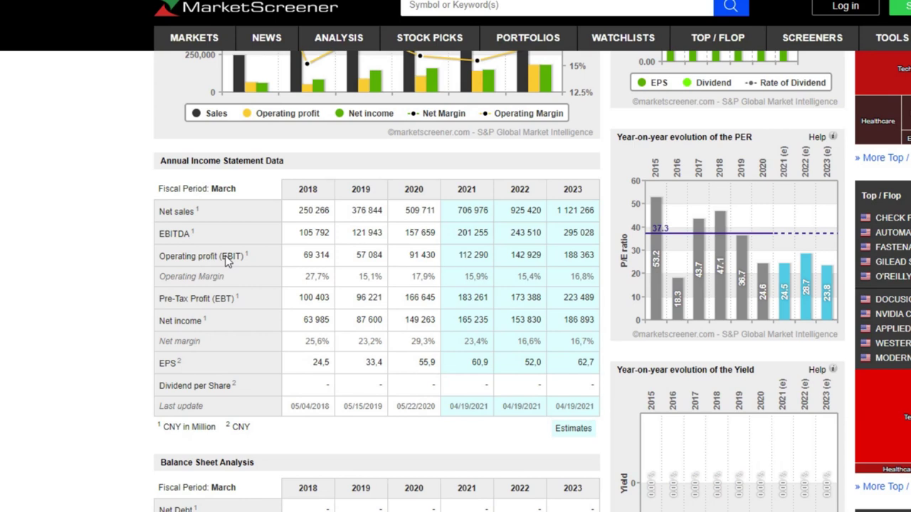
pyautogui.moveTo(447, 207)
pyautogui.moveTo(568, 257)
pyautogui.moveTo(498, 269)
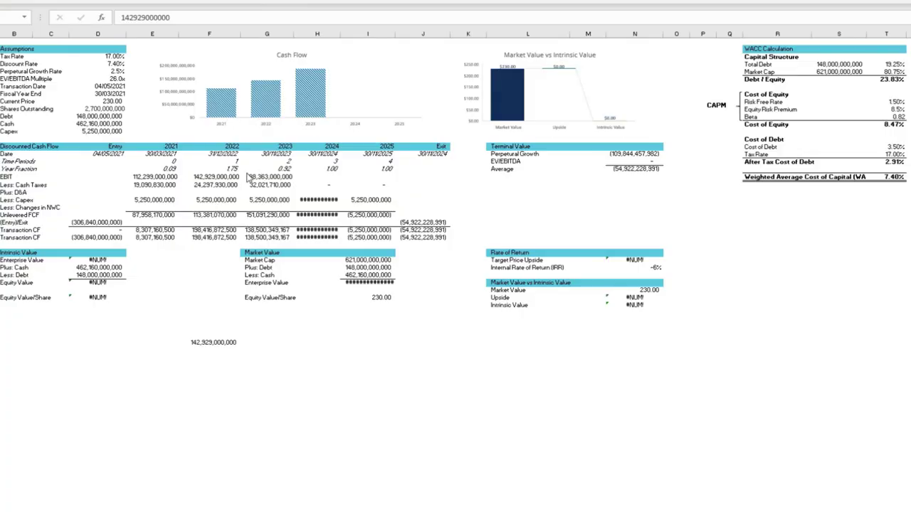
# Step: Clear the 2022 EBIT value in the Discounted Cash Flow table
pyautogui.click(198, 176)
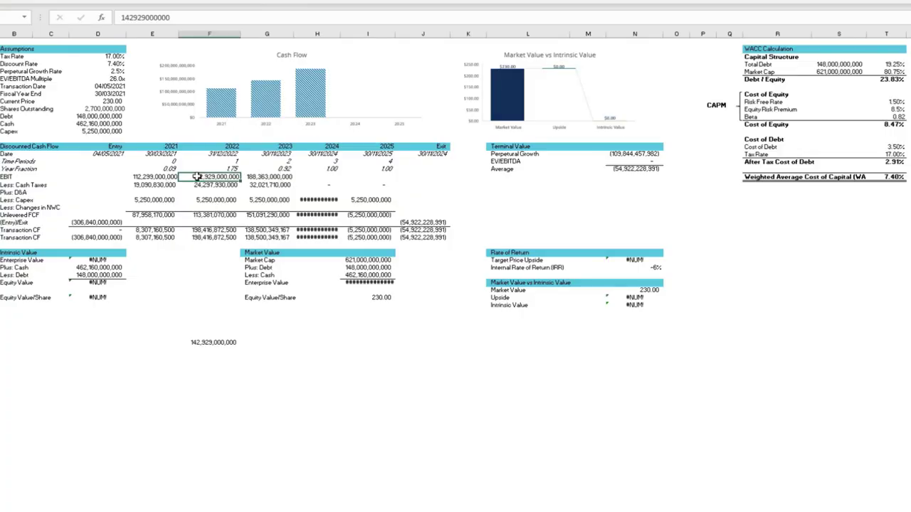
pyautogui.doubleClick(198, 176)
pyautogui.press('BackSpace')
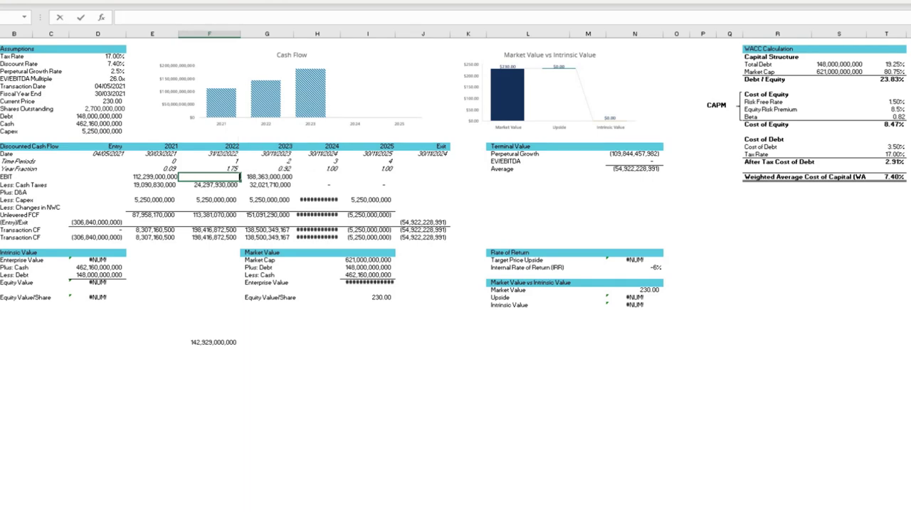
pyautogui.click(222, 306)
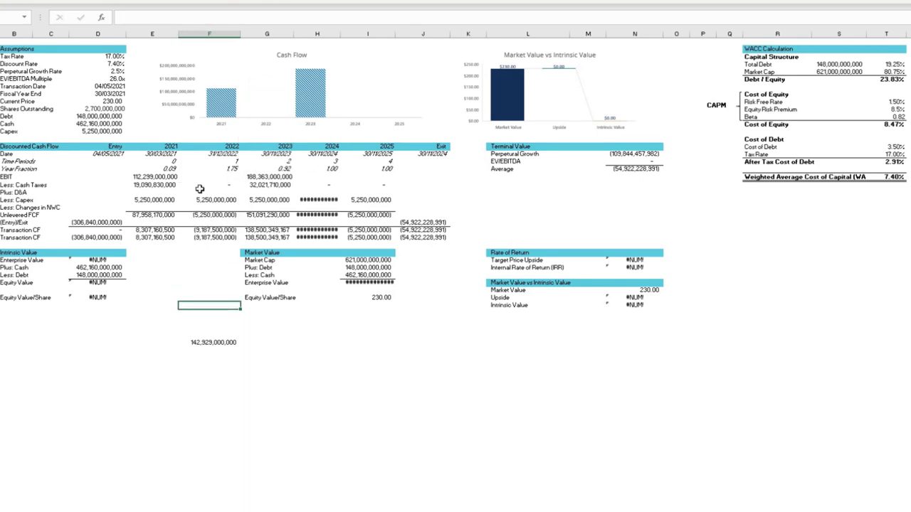
pyautogui.doubleClick(213, 345)
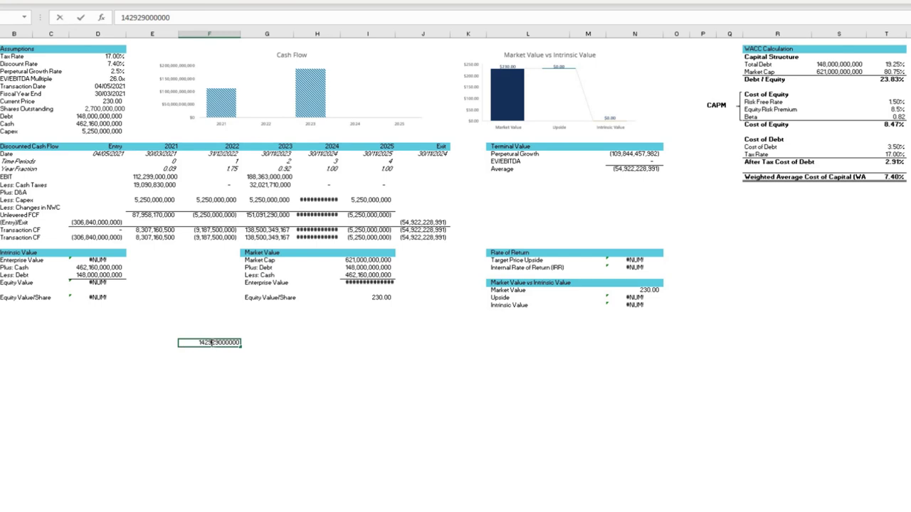
pyautogui.moveTo(195, 342); pyautogui.dragTo(245, 340)
pyautogui.hotkey('ctrl', 'c')
pyautogui.click(225, 178)
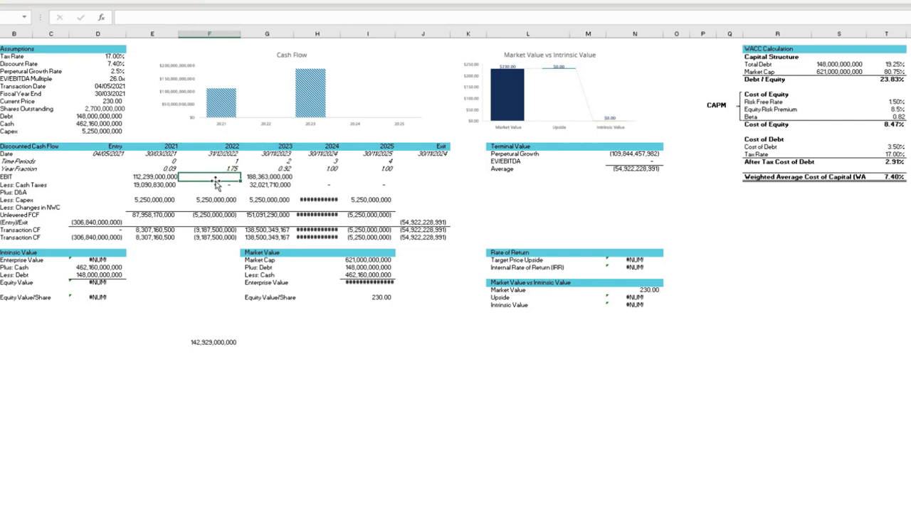
pyautogui.doubleClick(215, 177)
pyautogui.hotkey('ctrl', 'v')
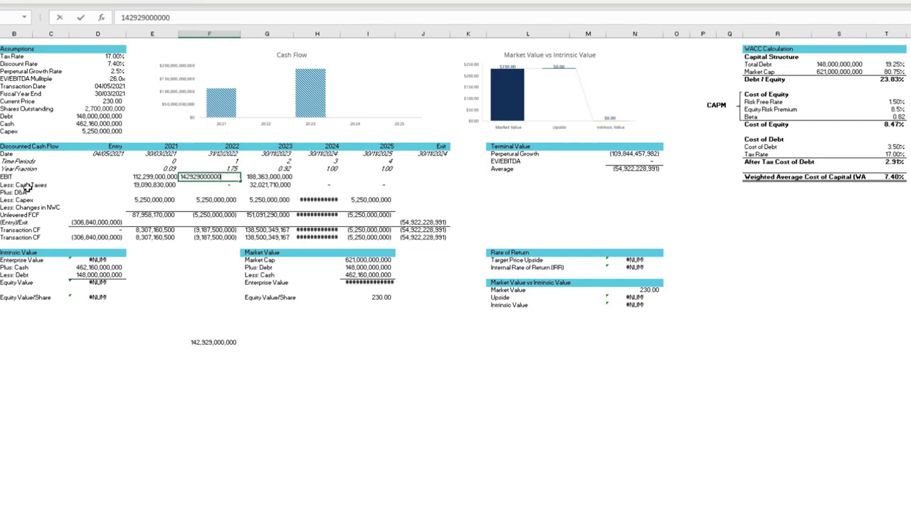
pyautogui.click(192, 193)
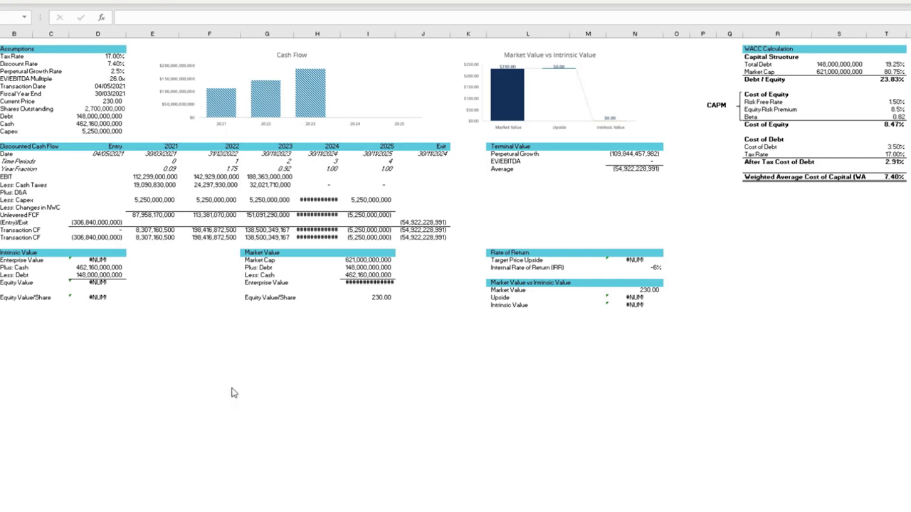
# Step: Below the model in column G, divide 2023 EBIT by 2022 EBIT with =G19/F19 and format the result as a two-decimal percentage
pyautogui.click(266, 350)
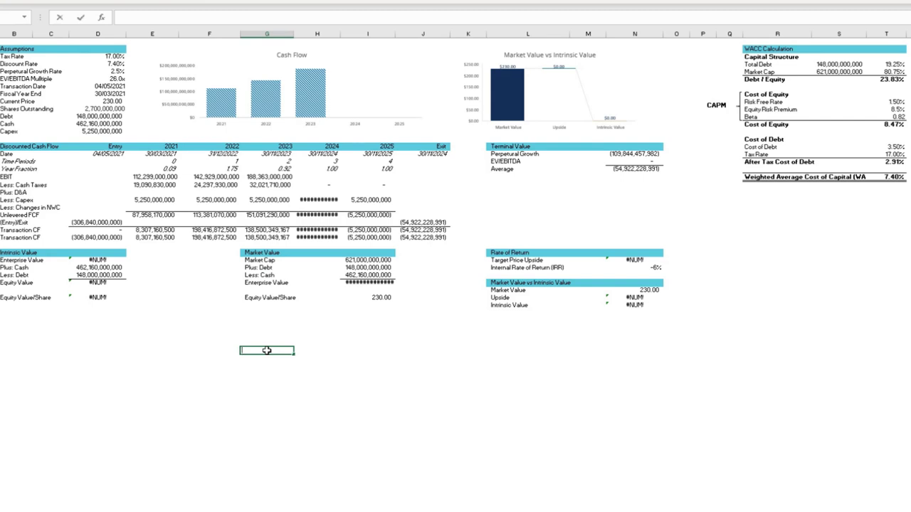
pyautogui.write('=')
pyautogui.click(273, 176)
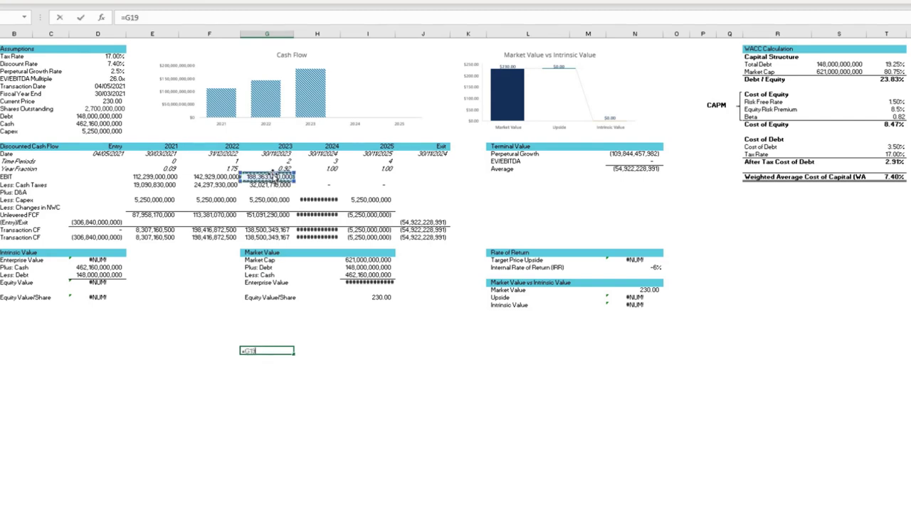
pyautogui.write('/')
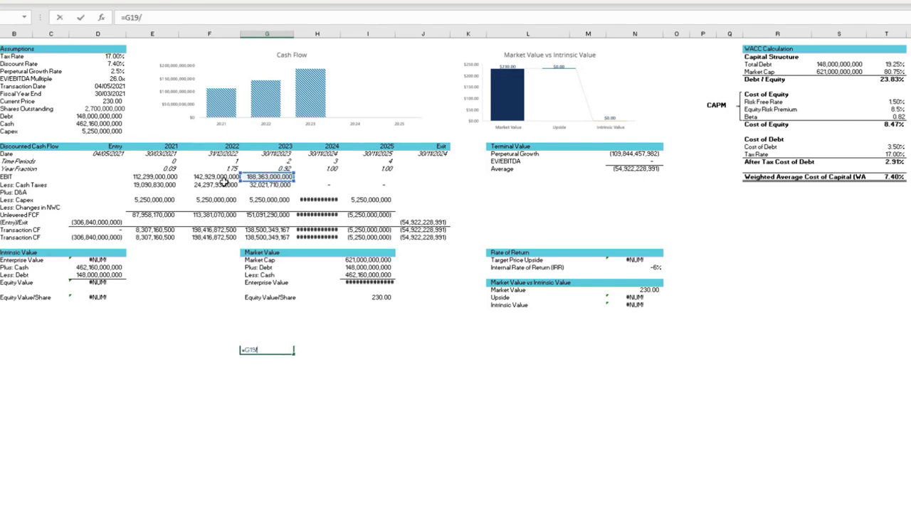
pyautogui.click(223, 178)
pyautogui.press('Return')
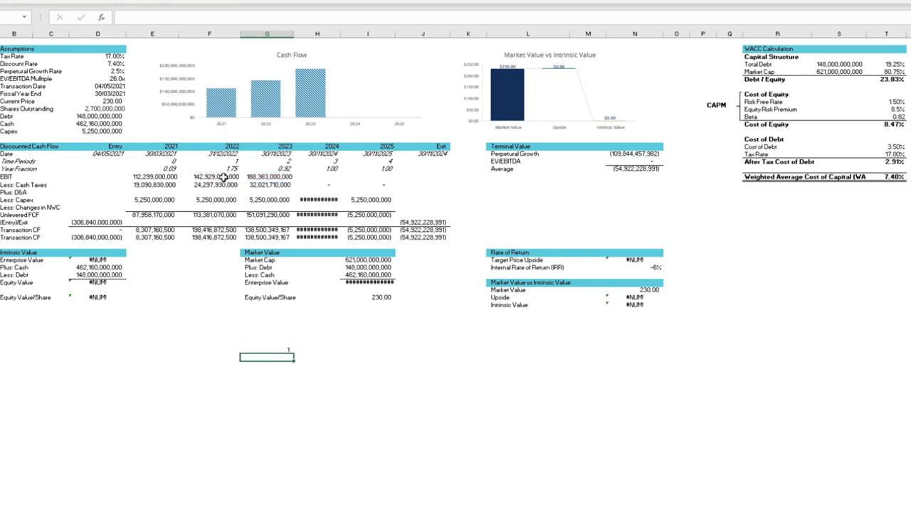
pyautogui.click(278, 346)
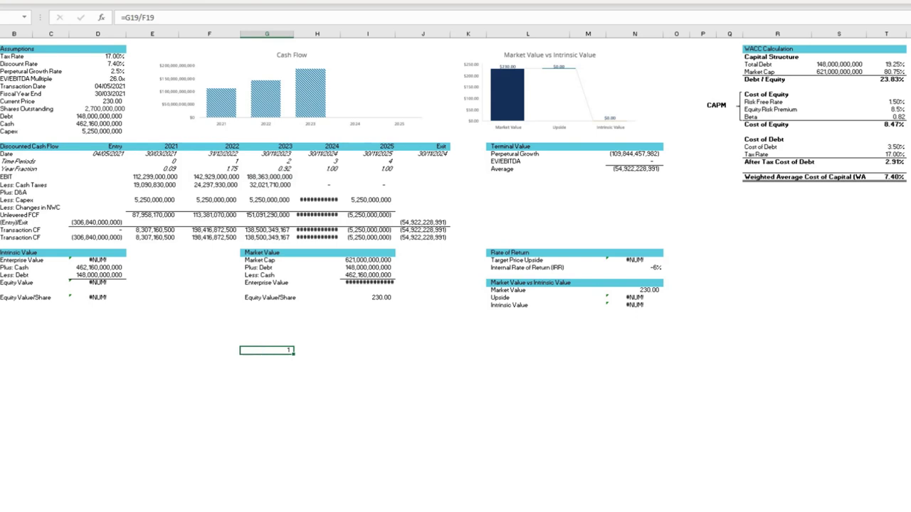
pyautogui.click(13, 3)
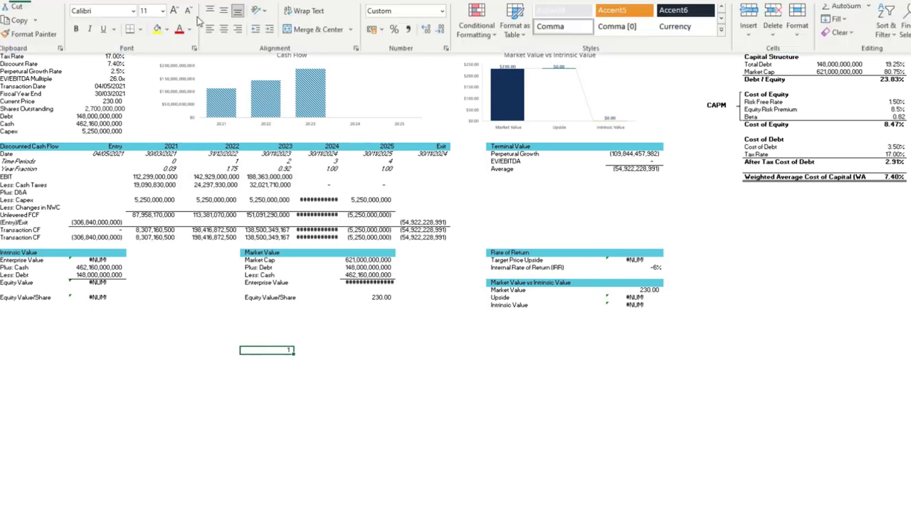
pyautogui.click(394, 34)
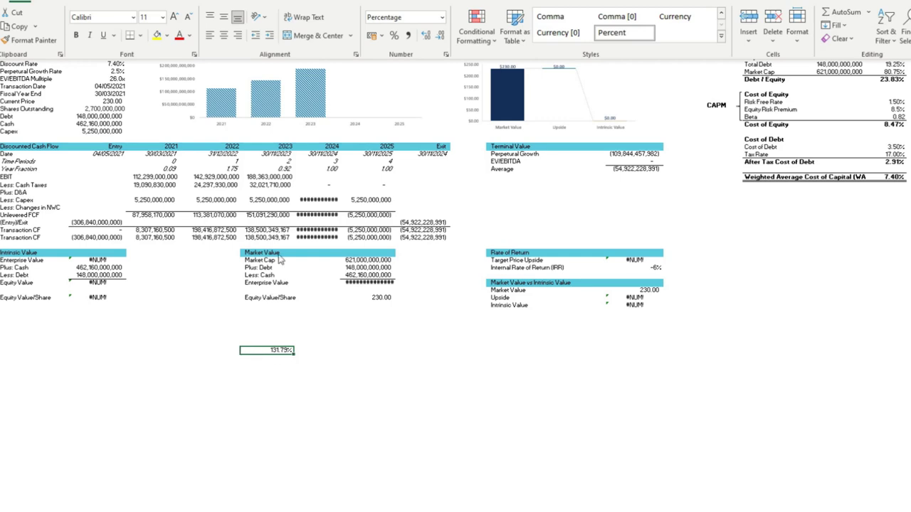
# Step: In the adjacent column F cell, divide 2022 EBIT by 2021 EBIT with =F19/E19 and format it as a two-decimal percentage
pyautogui.click(219, 350)
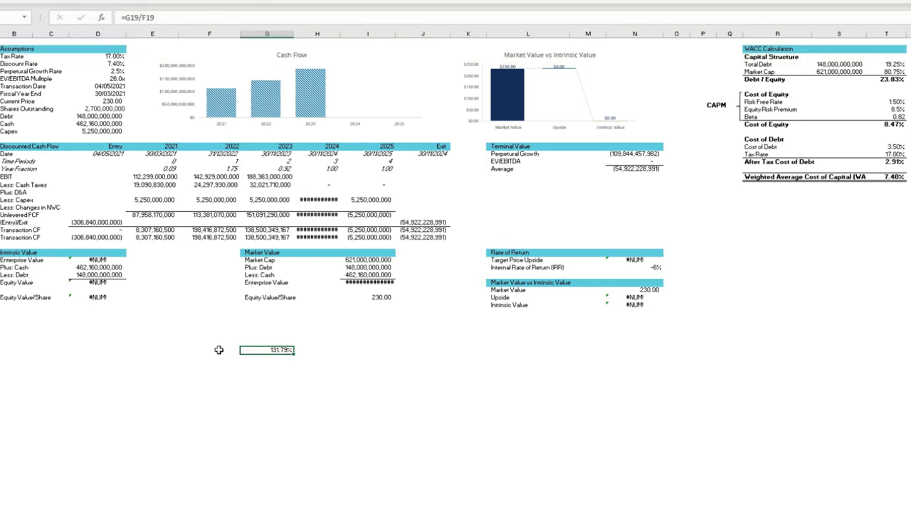
pyautogui.doubleClick(219, 349)
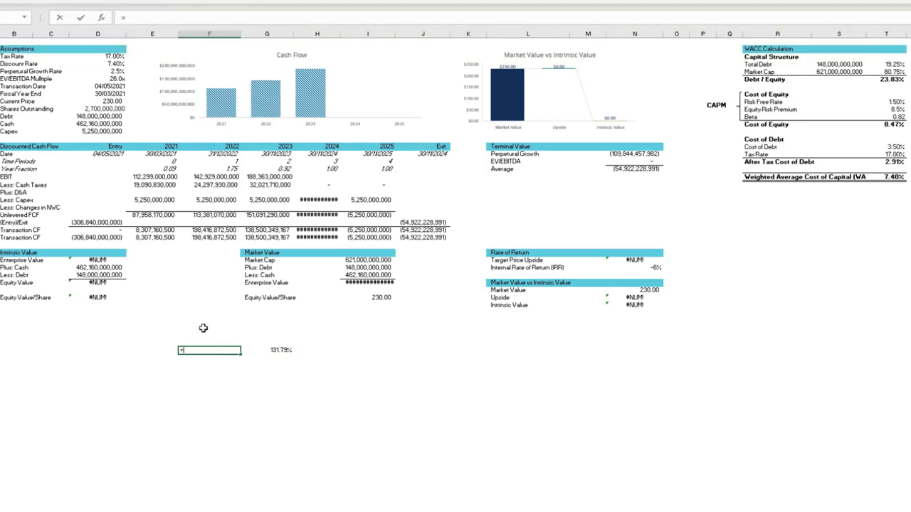
pyautogui.click(213, 177)
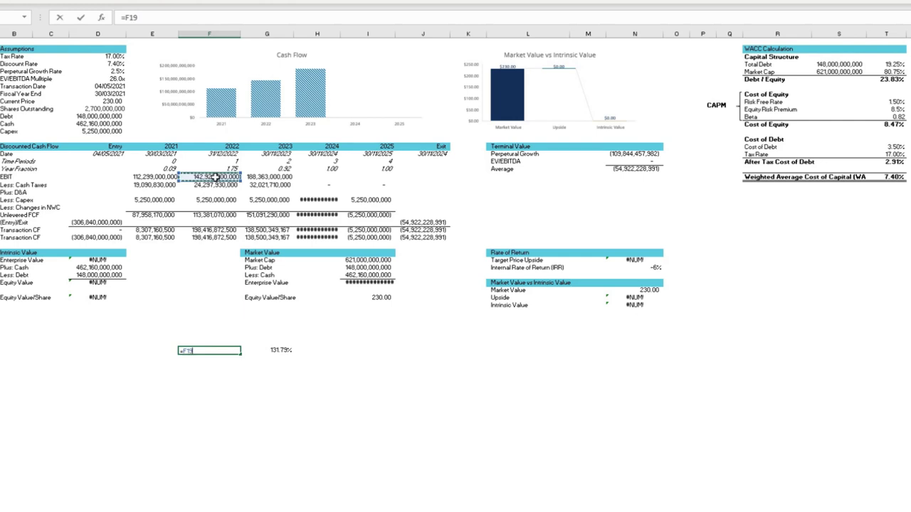
pyautogui.write('/')
pyautogui.click(165, 178)
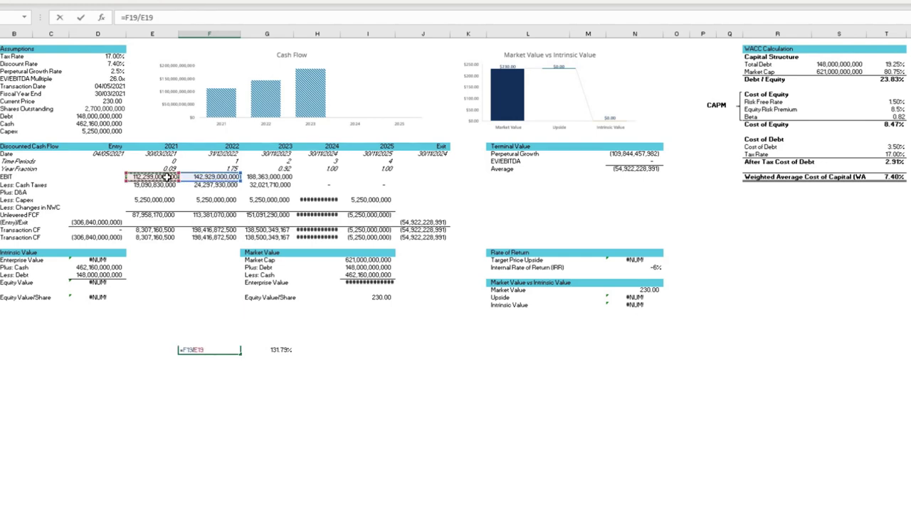
pyautogui.press('Return')
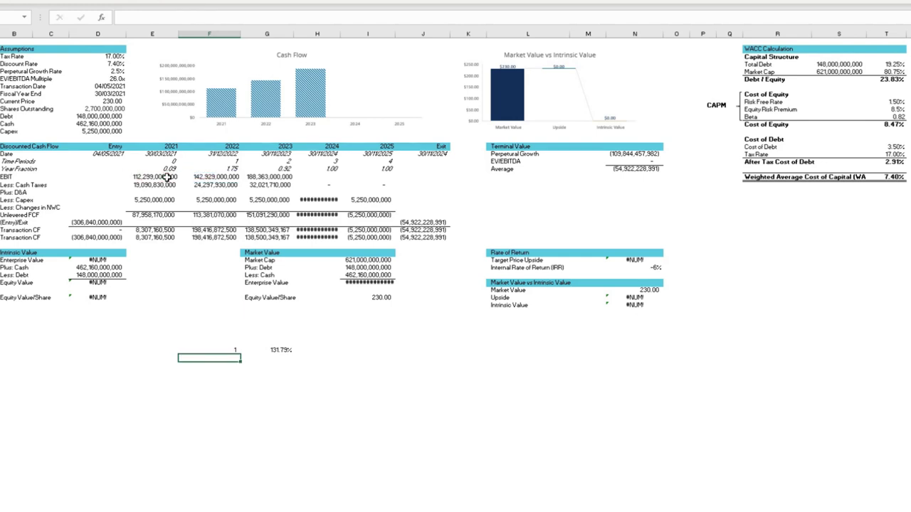
pyautogui.click(21, 2)
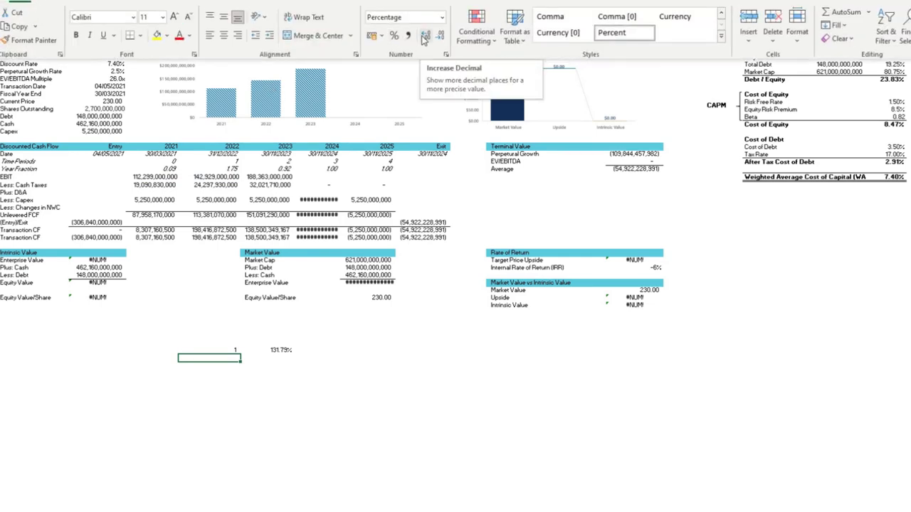
pyautogui.click(227, 351)
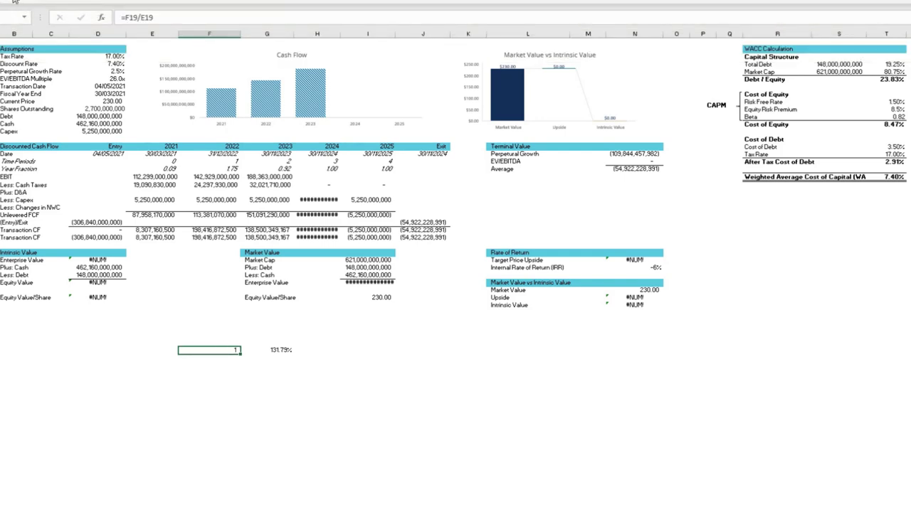
pyautogui.click(17, 2)
pyautogui.click(393, 37)
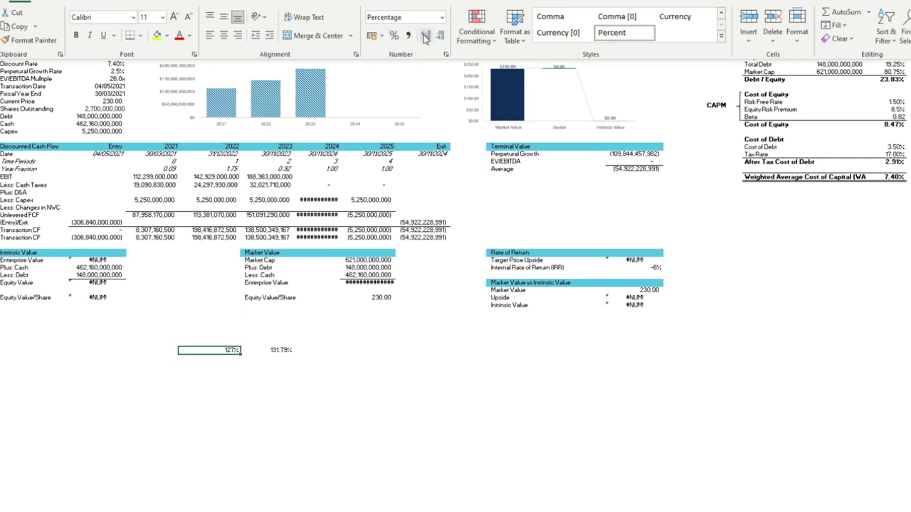
# Step: Below the column F growth ratio, calculate the 2021-to-2022 EBIT increase with =F19-E19
pyautogui.click(226, 373)
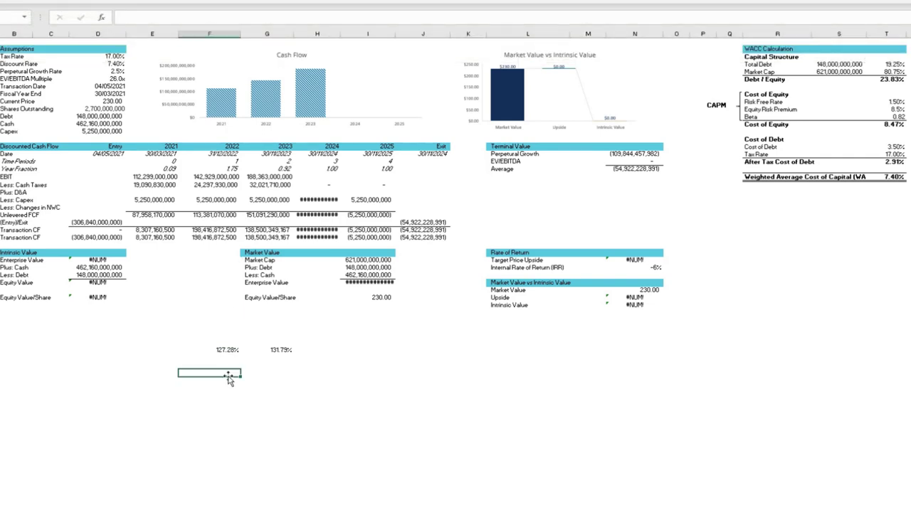
pyautogui.doubleClick(226, 372)
pyautogui.write('=')
pyautogui.click(209, 177)
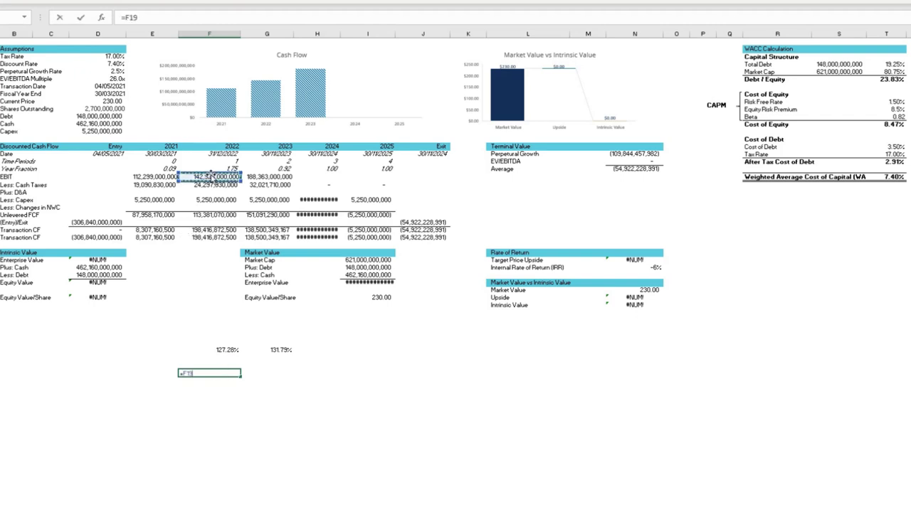
pyautogui.write('-')
pyautogui.click(163, 176)
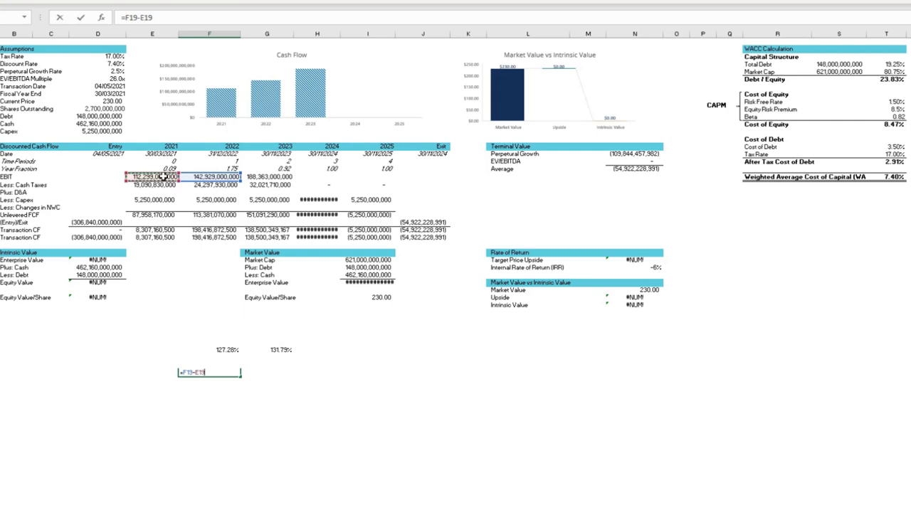
pyautogui.press('Return')
# Step: Below the column G growth ratio, calculate the 2022-to-2023 EBIT increase with =G19-F19
pyautogui.click(275, 373)
pyautogui.write('=')
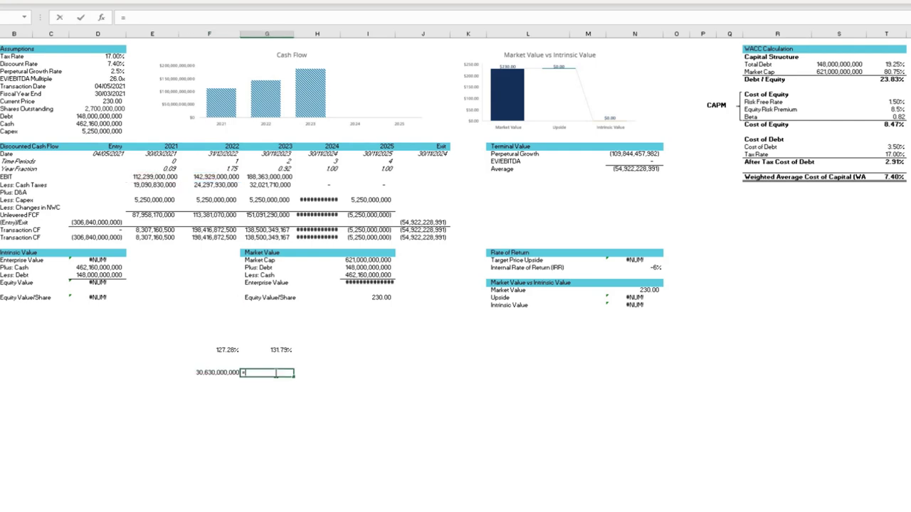
pyautogui.click(275, 176)
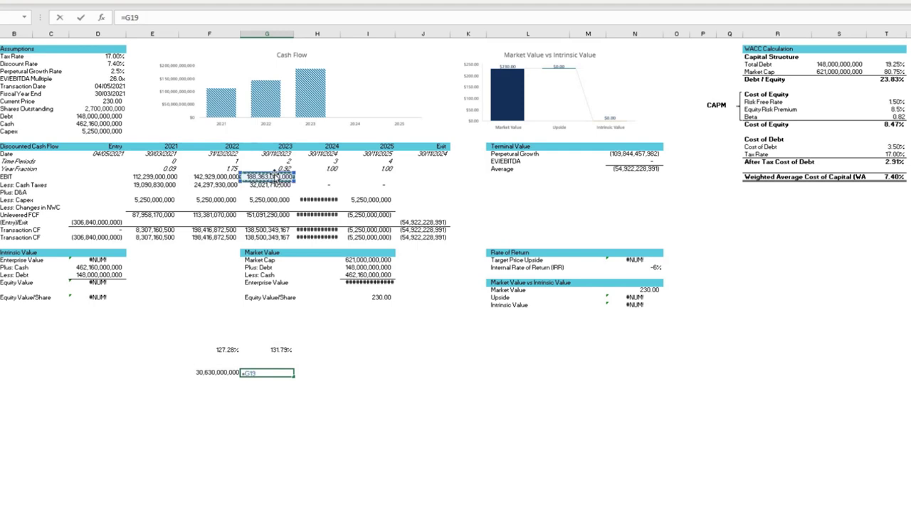
pyautogui.write('-')
pyautogui.click(223, 177)
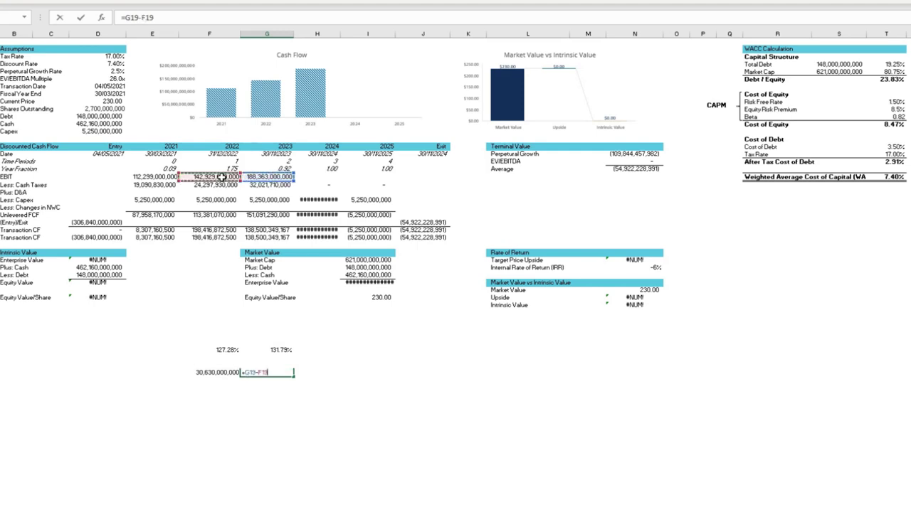
pyautogui.press('Return')
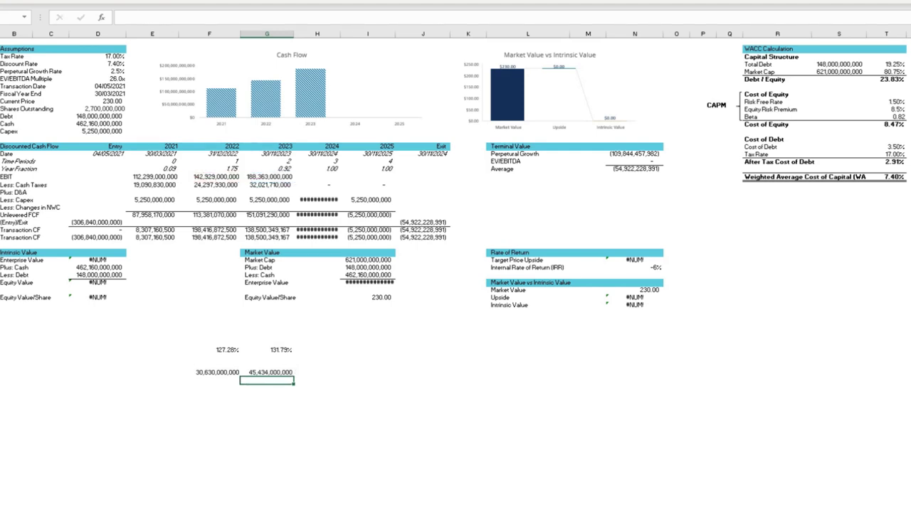
pyautogui.click(272, 389)
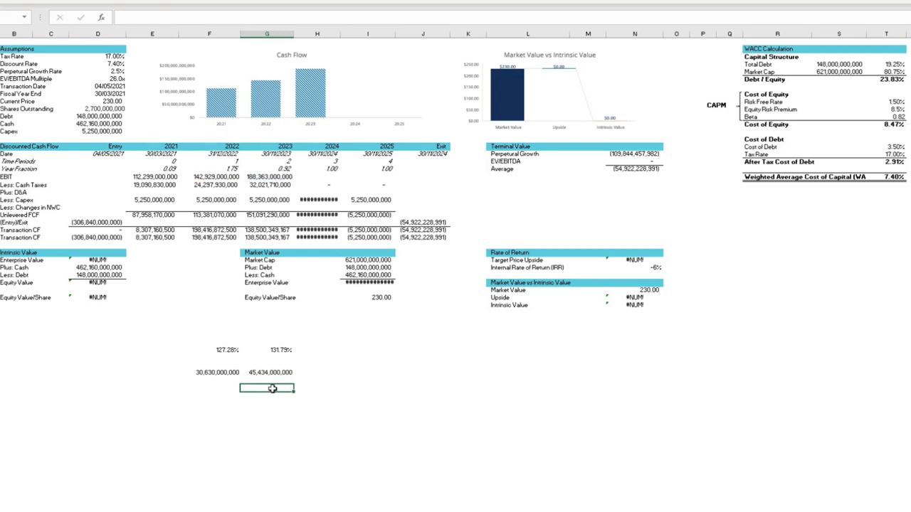
# Step: Below the column G EBIT increase, divide it by the column F increase with =G45/F45 and format the result as a percentage
pyautogui.write('=')
pyautogui.click(272, 376)
pyautogui.write('/')
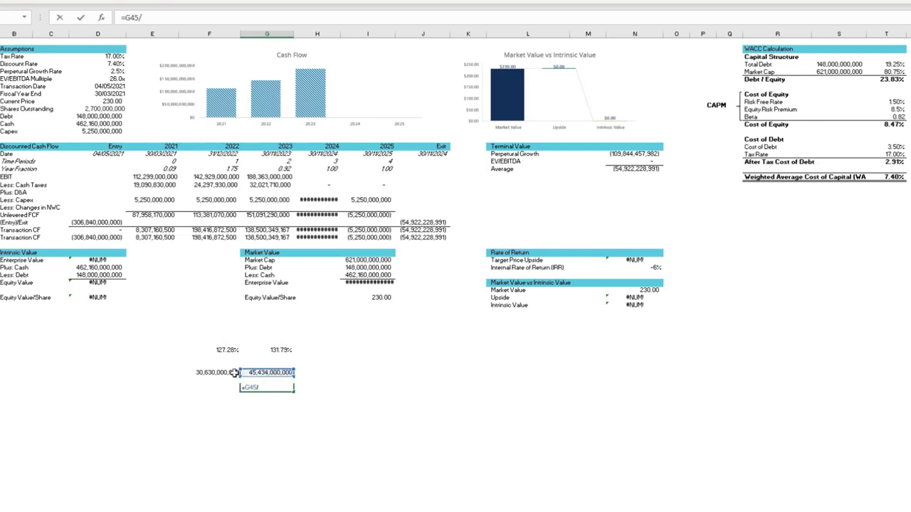
pyautogui.click(223, 373)
pyautogui.press('Return')
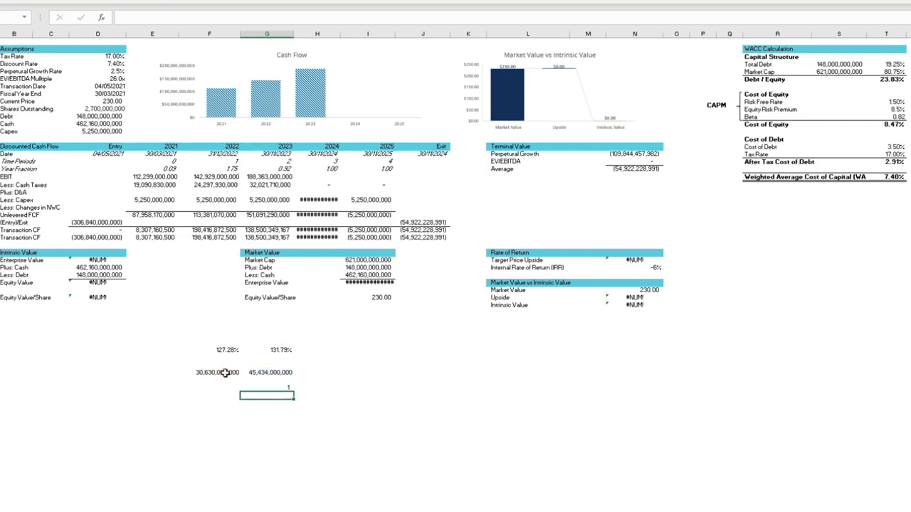
pyautogui.click(279, 388)
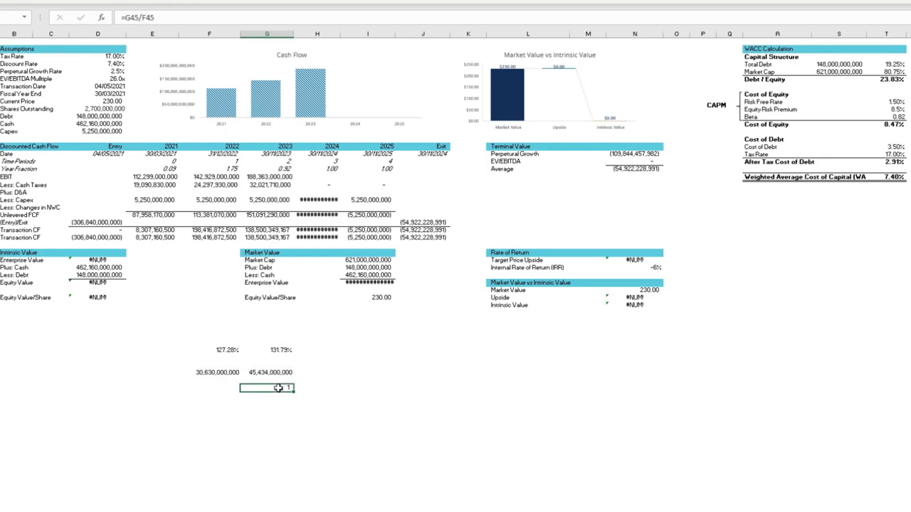
pyautogui.click(25, 2)
pyautogui.click(395, 35)
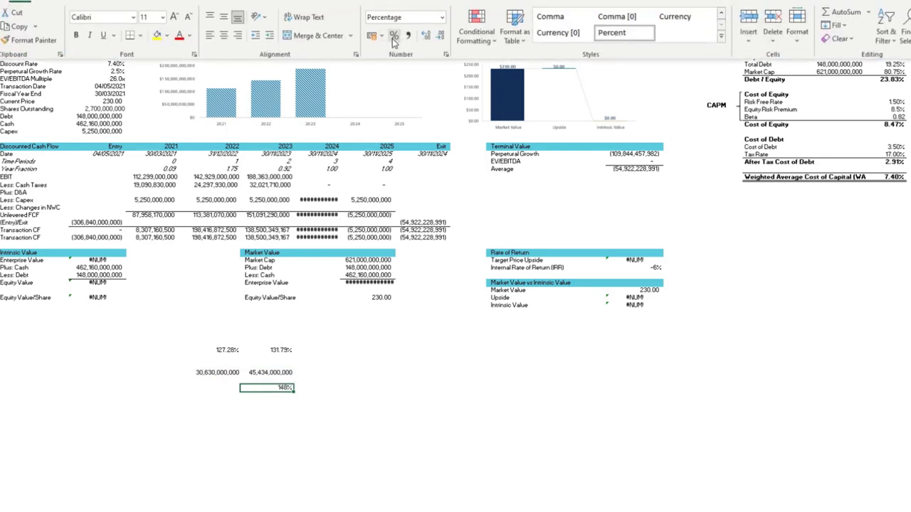
pyautogui.click(279, 394)
# Step: In column H of the EBIT increase row, project the 2024 increase with =G45*G47
pyautogui.click(319, 372)
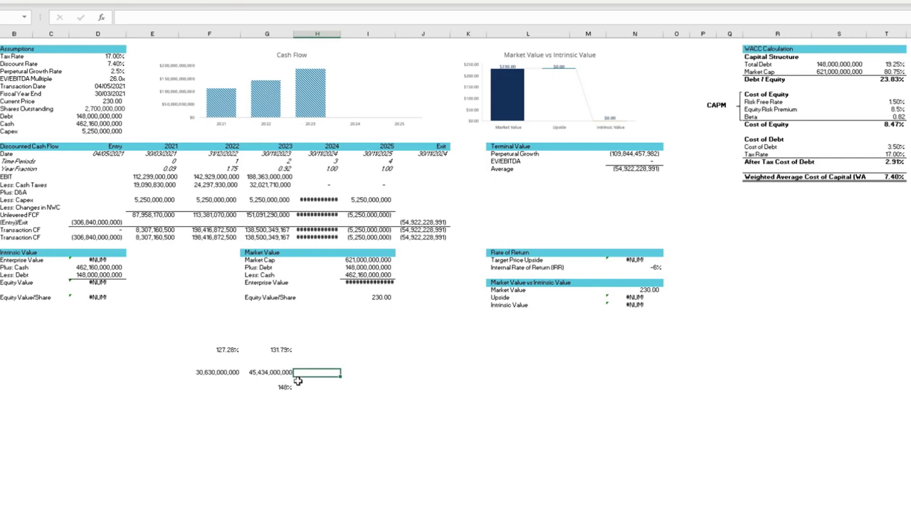
pyautogui.doubleClick(301, 374)
pyautogui.write('=')
pyautogui.click(278, 373)
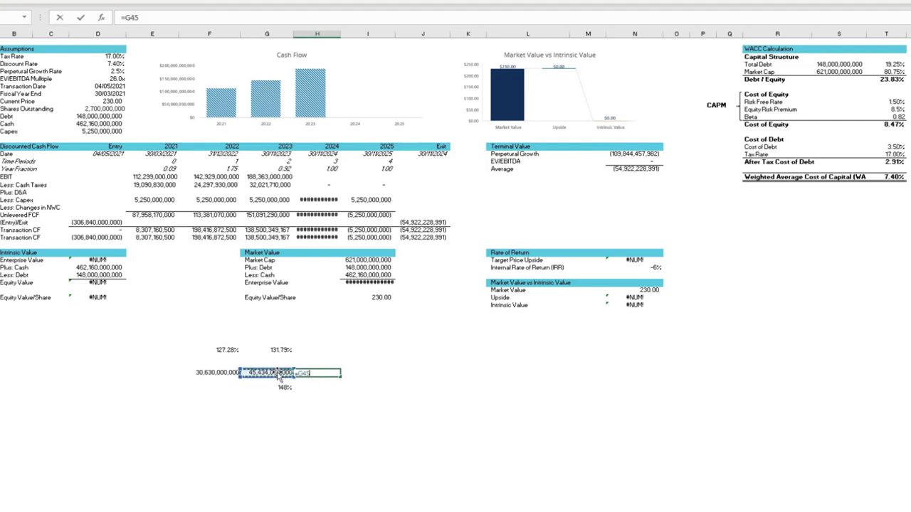
pyautogui.write('*')
pyautogui.click(282, 387)
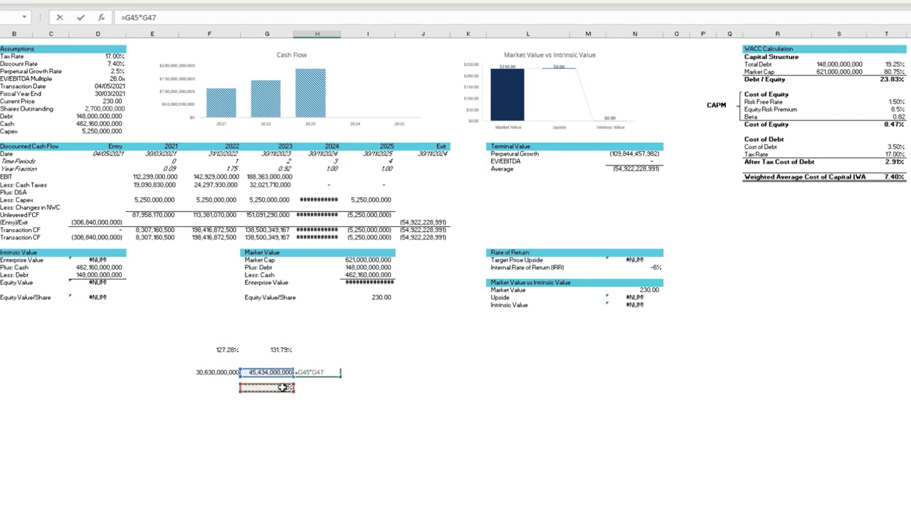
pyautogui.press('Return')
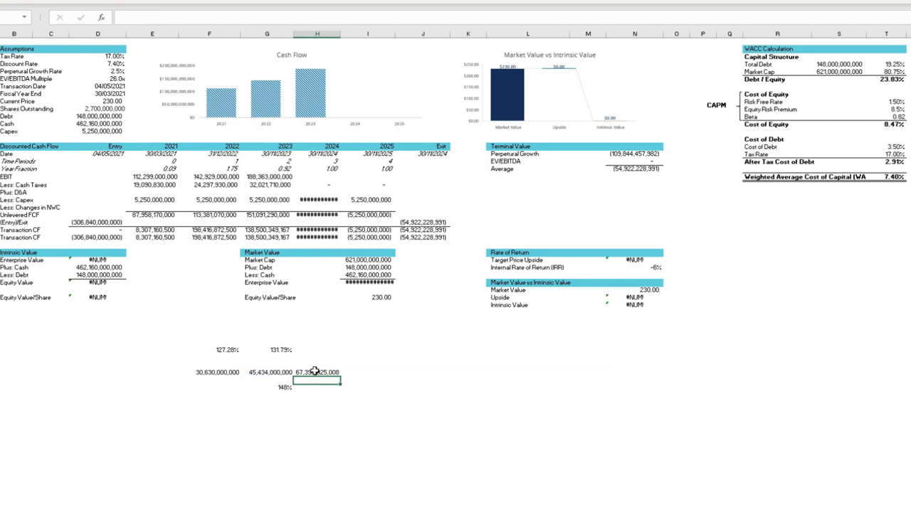
# Step: In column I of the EBIT increase row, project the 2025 increase with =H45*G47
pyautogui.click(362, 373)
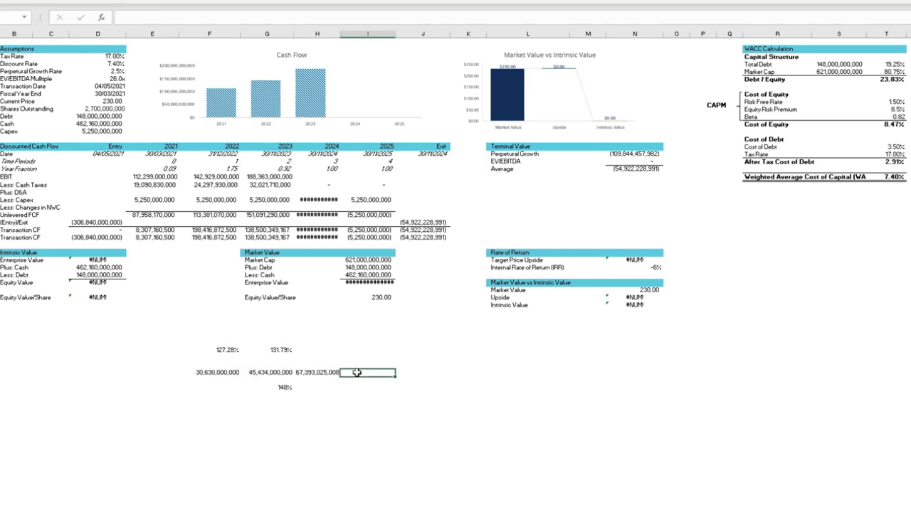
pyautogui.write('=')
pyautogui.click(318, 373)
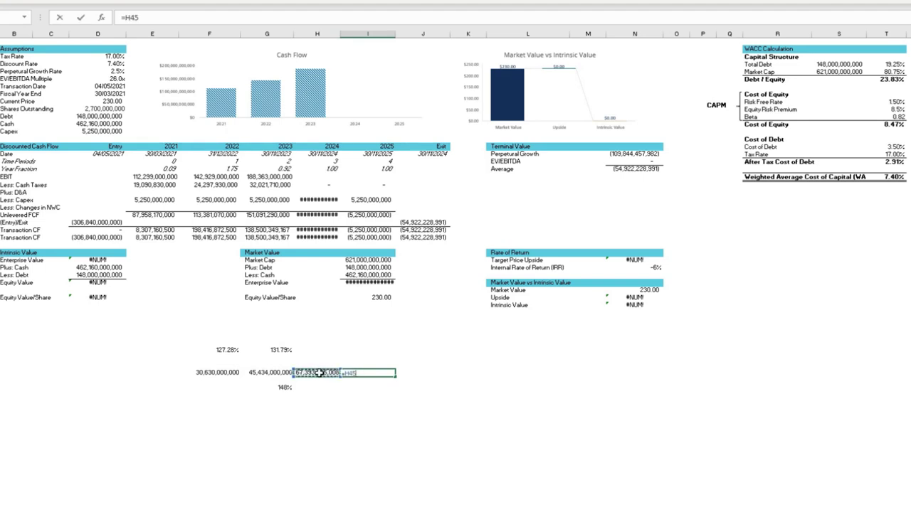
pyautogui.write('*&')
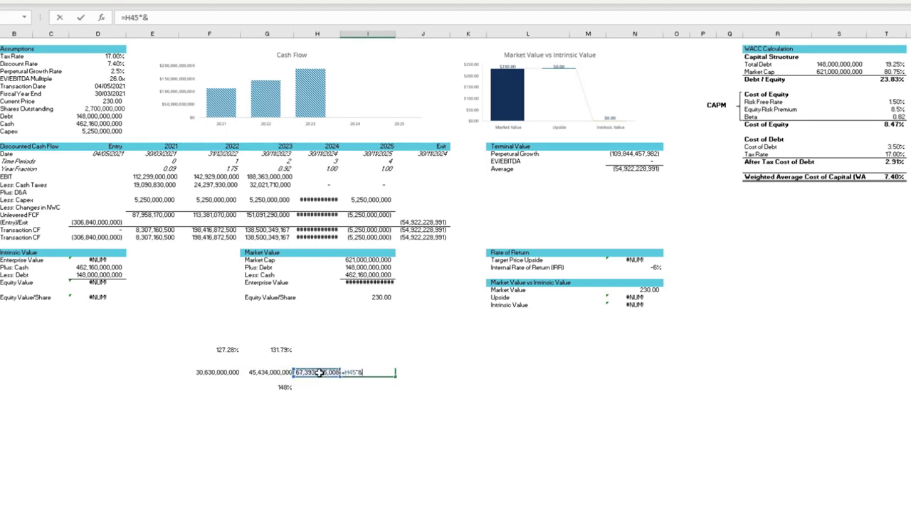
pyautogui.click(286, 386)
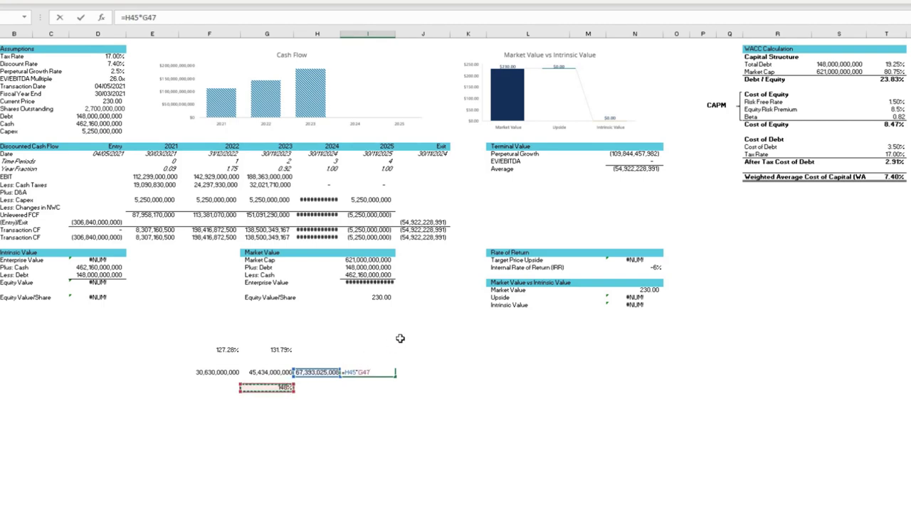
pyautogui.press('Return')
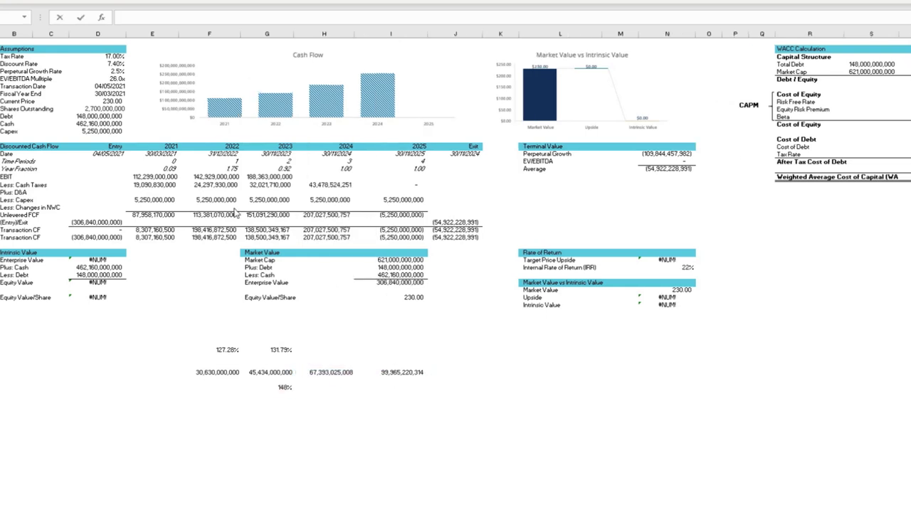
# Step: Forecast 2024 EBIT in the discounted cash flow table by adding the projected increase to 2023 EBIT with =H45+G19
pyautogui.click(309, 178)
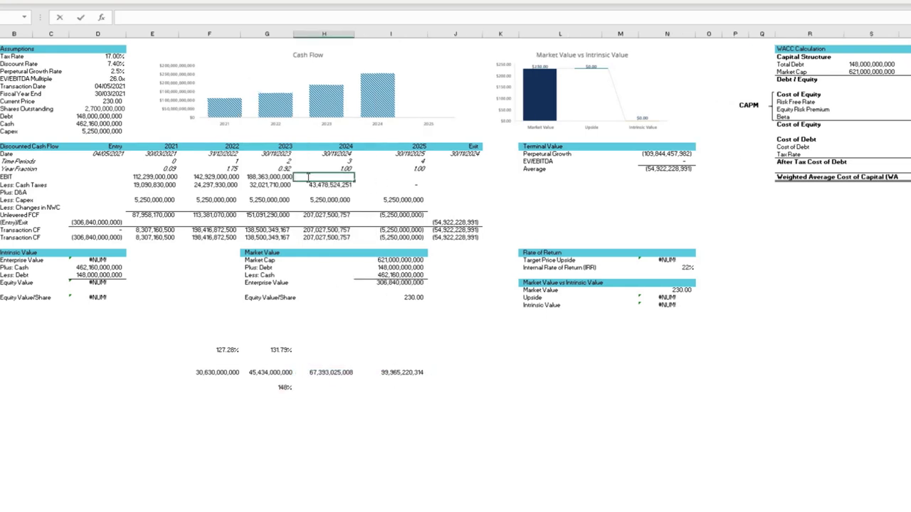
pyautogui.write('=')
pyautogui.click(331, 373)
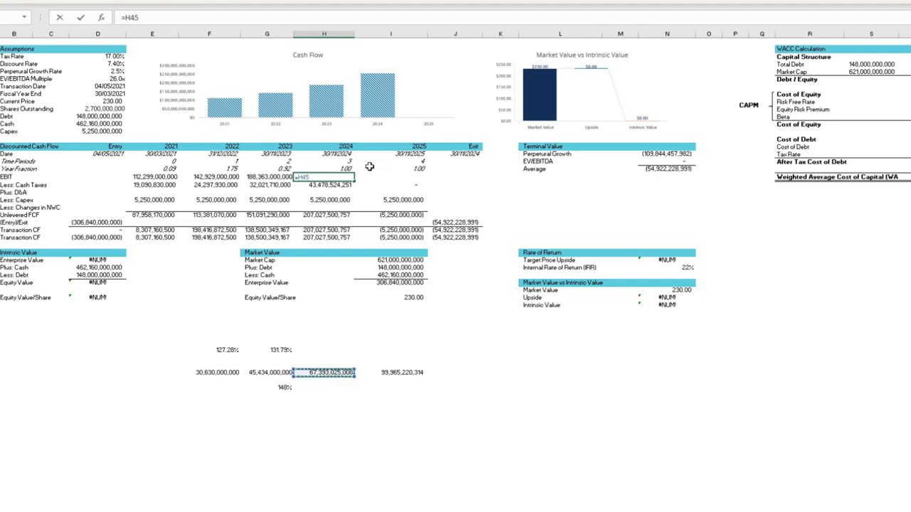
pyautogui.write('+')
pyautogui.click(262, 177)
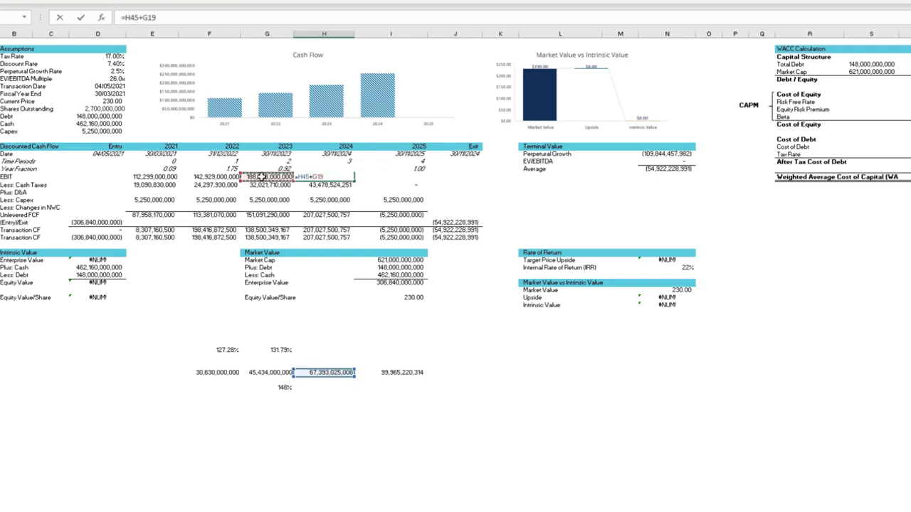
pyautogui.press('Return')
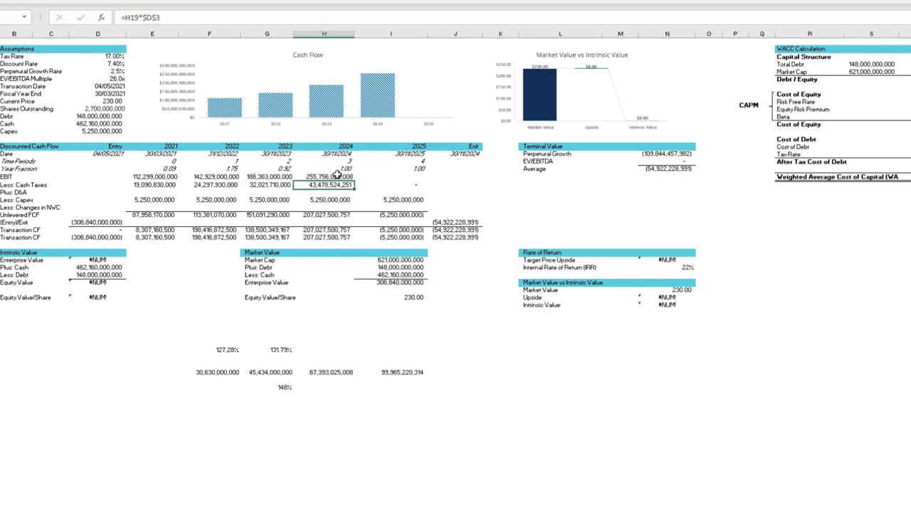
# Step: Forecast 2025 EBIT in the discounted cash flow table by adding the projected increase to 2024 EBIT with =I45+H19
pyautogui.click(239, 372)
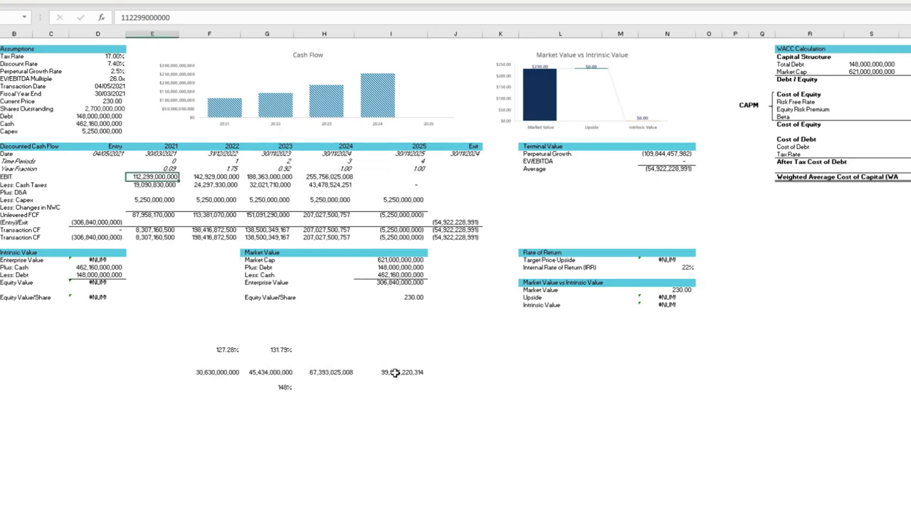
pyautogui.click(397, 177)
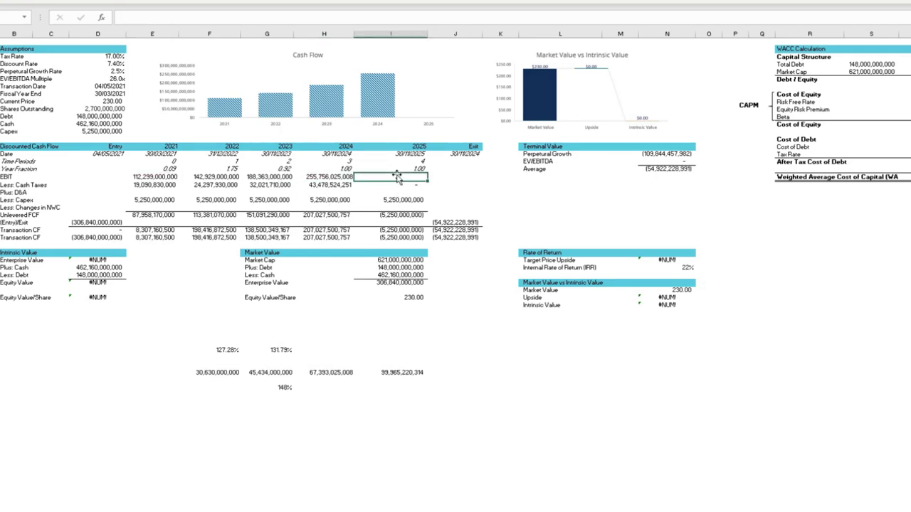
pyautogui.write('=')
pyautogui.click(390, 373)
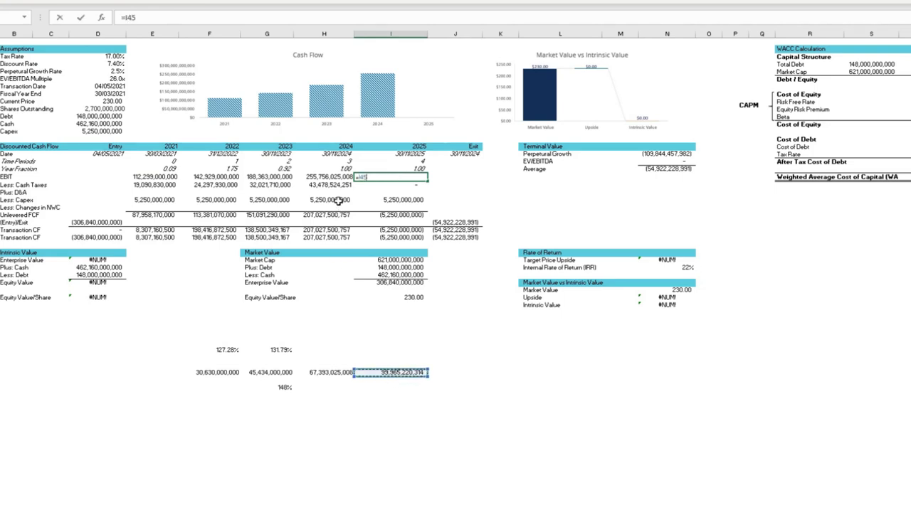
pyautogui.write('+')
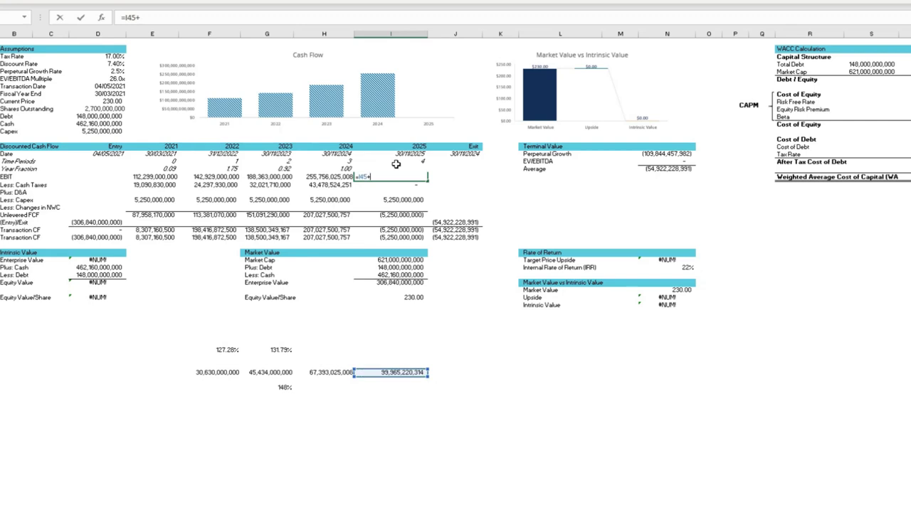
pyautogui.click(326, 177)
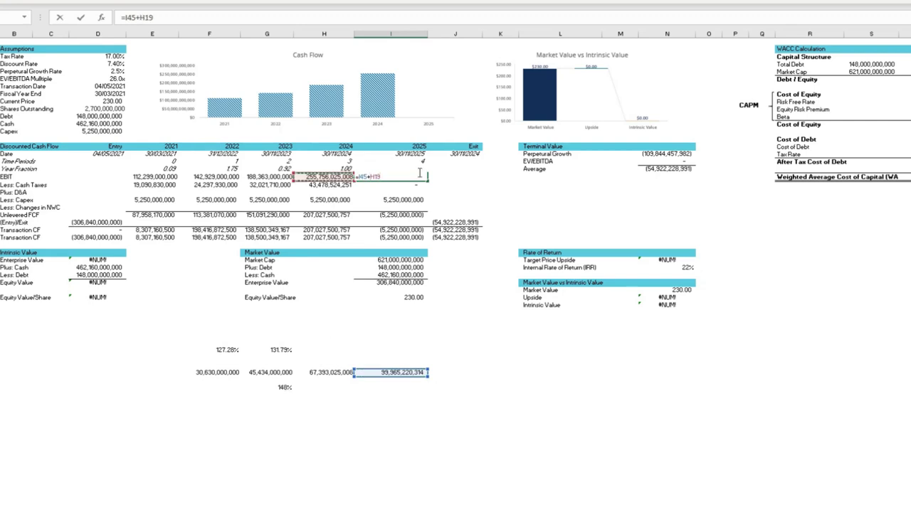
pyautogui.press('Return')
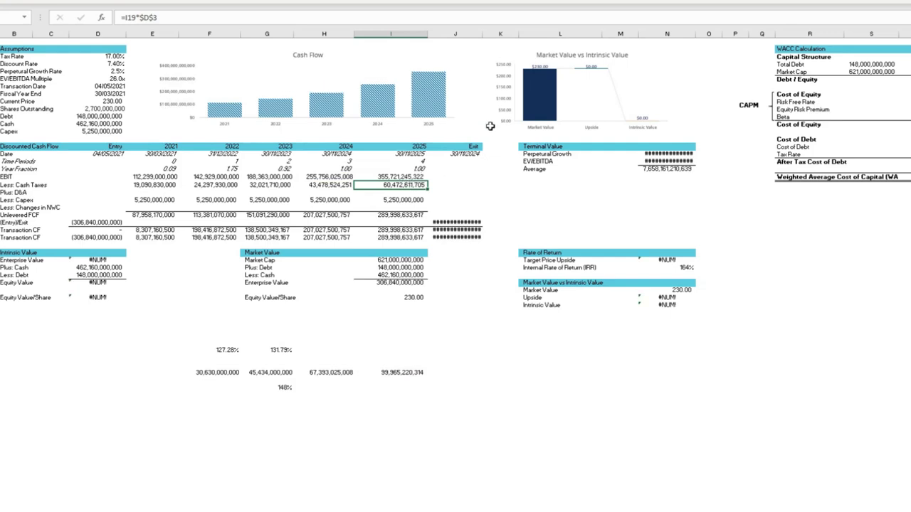
# Step: Widen the Exit column to fit its values, and select the EBIT growth calculations below the model
pyautogui.moveTo(483, 31); pyautogui.dragTo(499, 32)
pyautogui.press('Up')
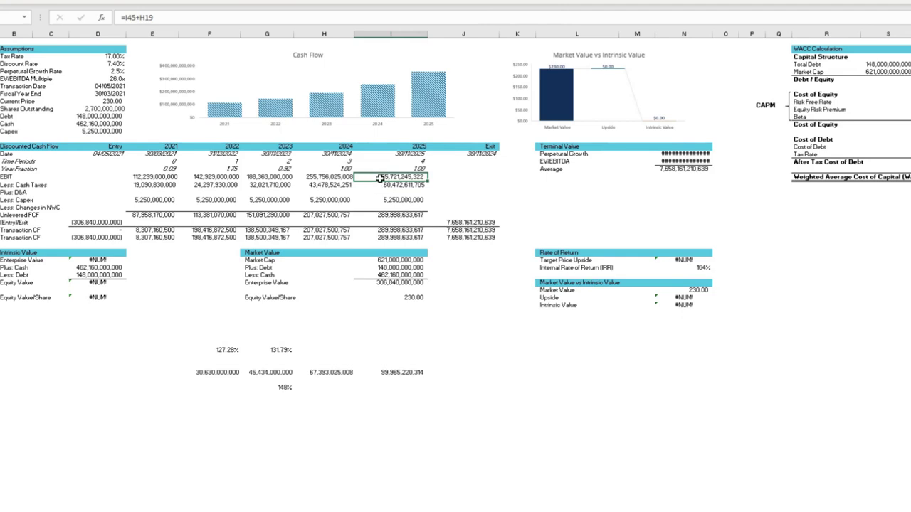
pyautogui.moveTo(182, 349); pyautogui.dragTo(398, 390)
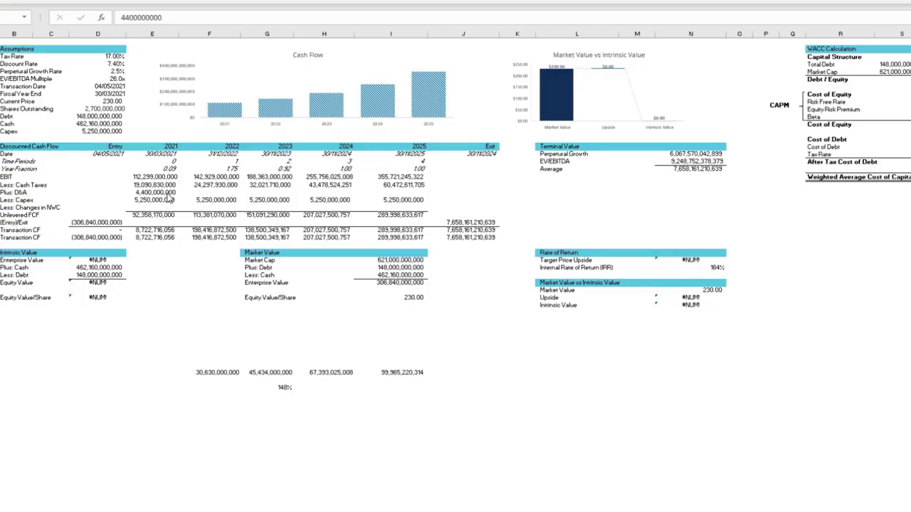
# Step: Fill the 2021 D&A value of 4,400,000,000 across 2022 to 2025 and widen the 2023 column to fit its values
pyautogui.click(168, 193)
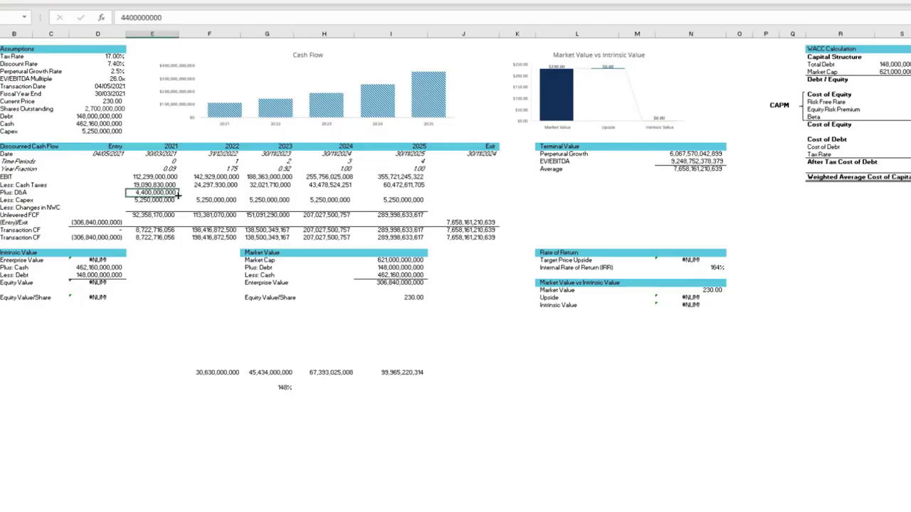
pyautogui.moveTo(178, 196); pyautogui.dragTo(402, 199)
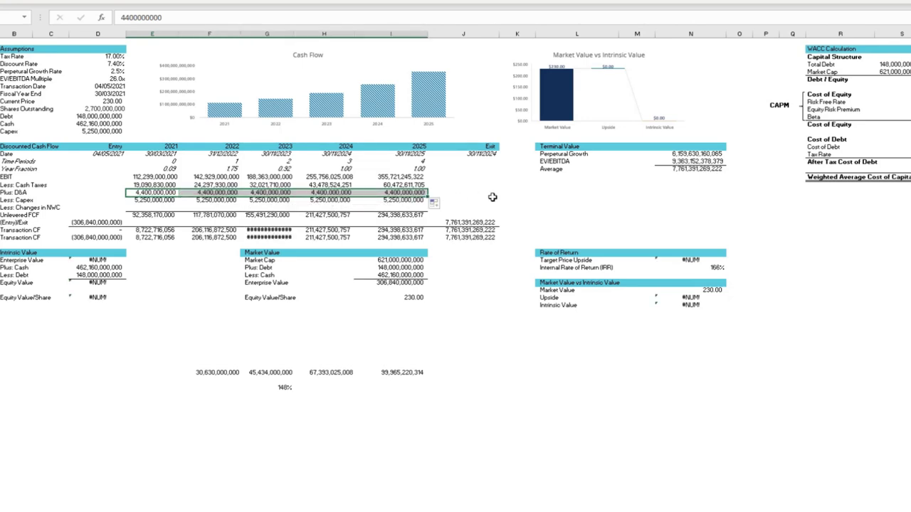
pyautogui.click(276, 230)
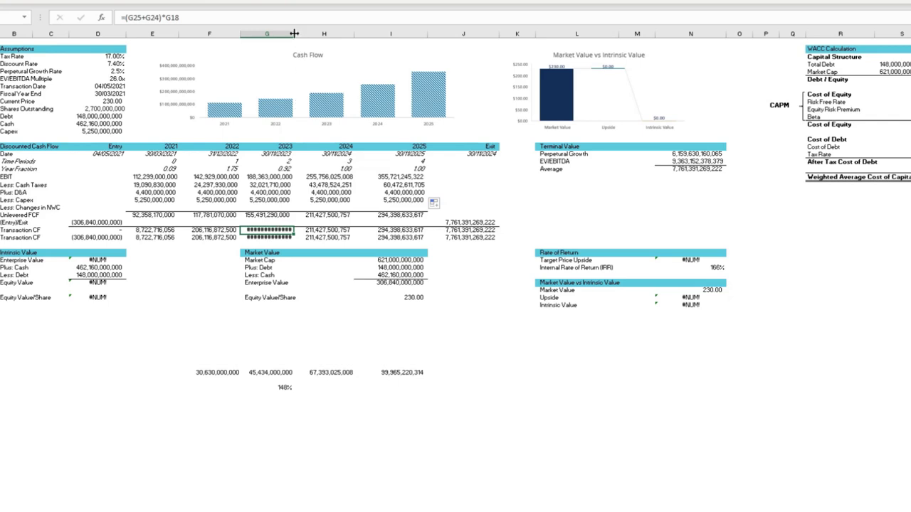
pyautogui.moveTo(294, 33); pyautogui.dragTo(302, 34)
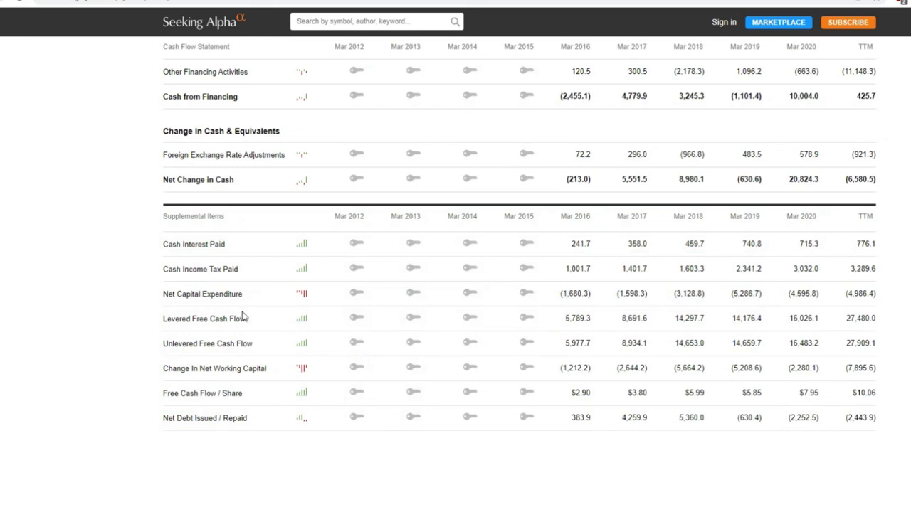
# Step: Switch to the Seeking Alpha cash flow statement and highlight the Change In Net Working Capital label under Supplemental Items
pyautogui.moveTo(171, 373); pyautogui.dragTo(253, 369)
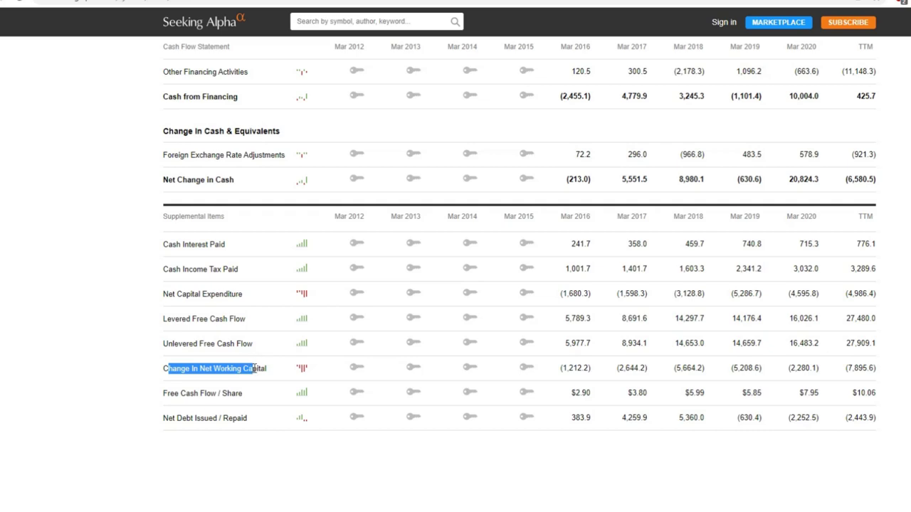